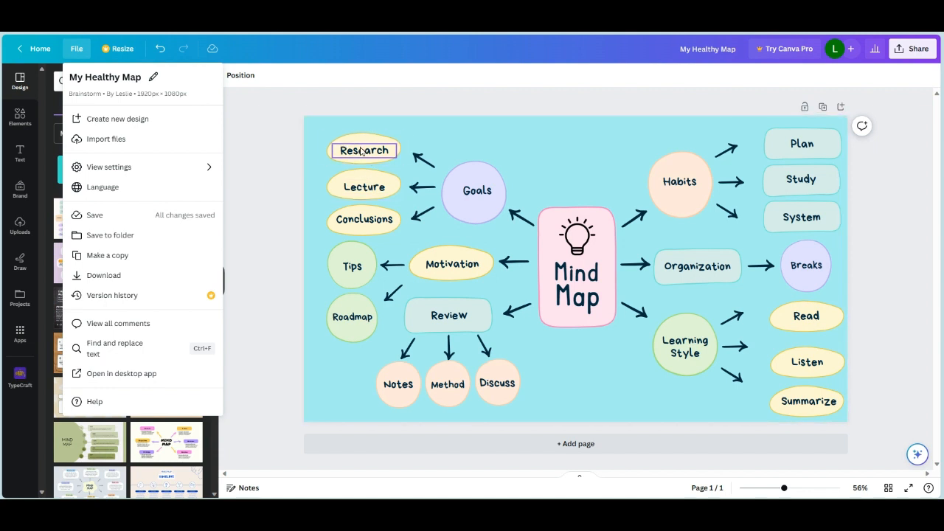
# - Replace the "Lecture" label with "Improve Health" and fit the text inside its yellow oval
pyautogui.click(363, 153)
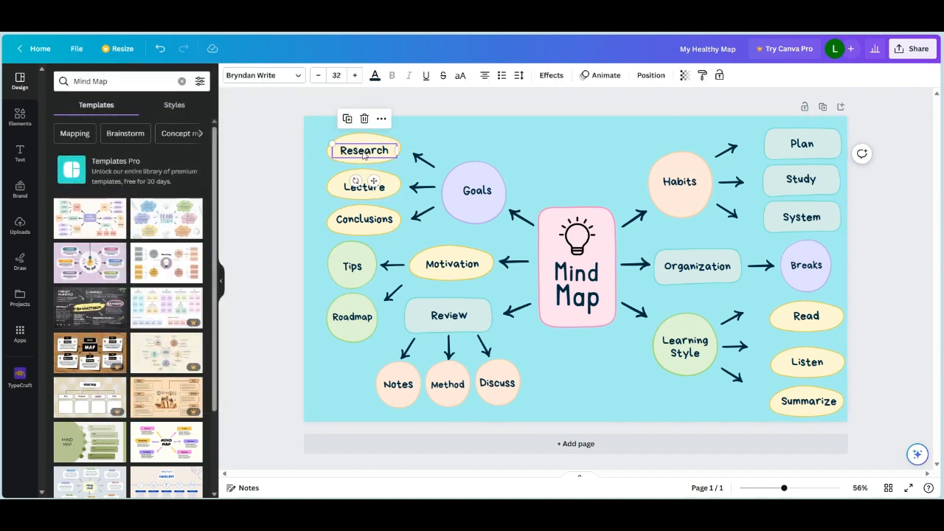
pyautogui.press('Tab')
pyautogui.press('Return')
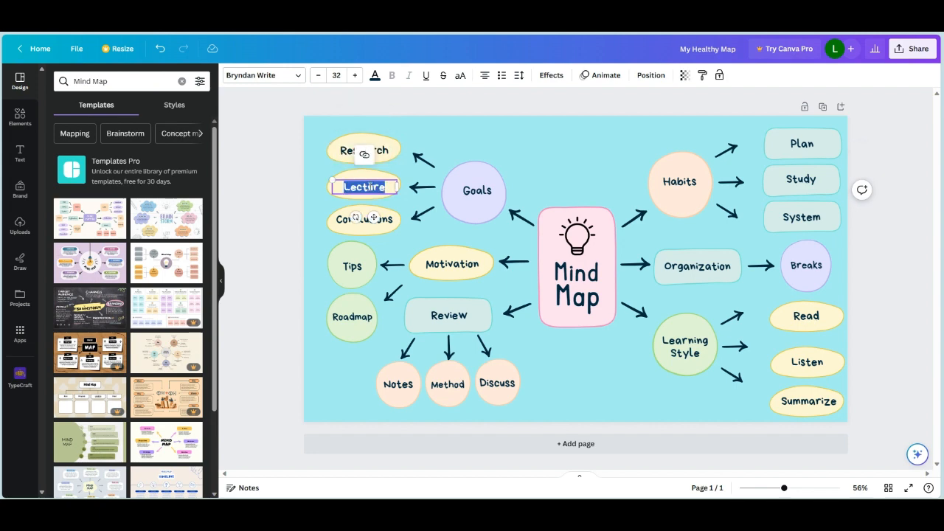
pyautogui.click(389, 187)
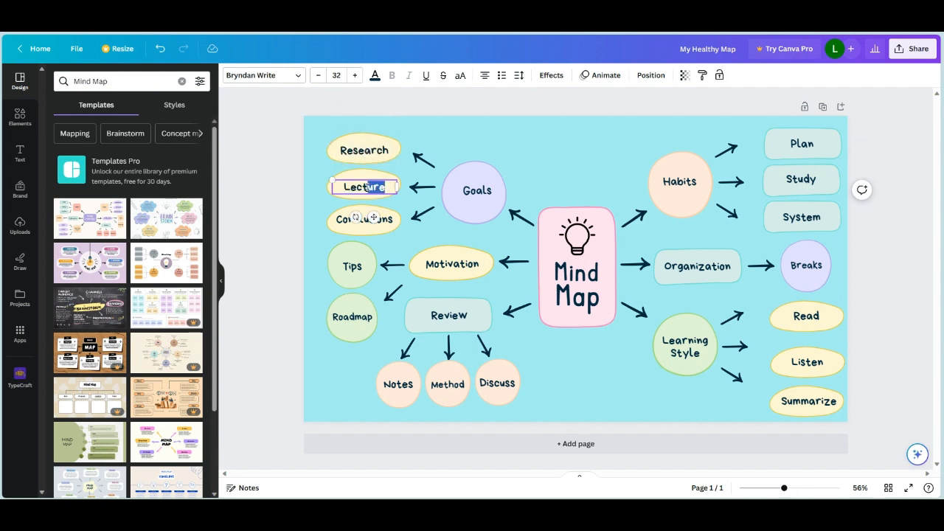
pyautogui.write('Hea')
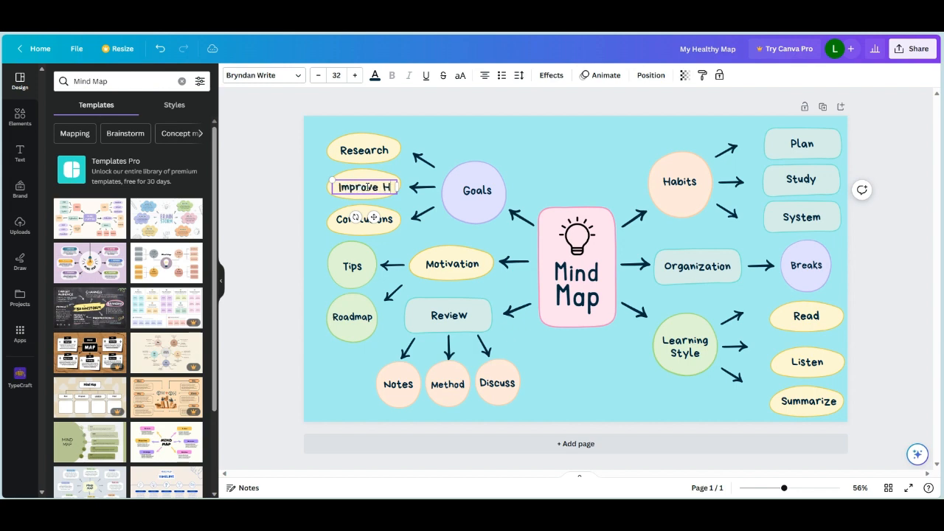
pyautogui.write('al')
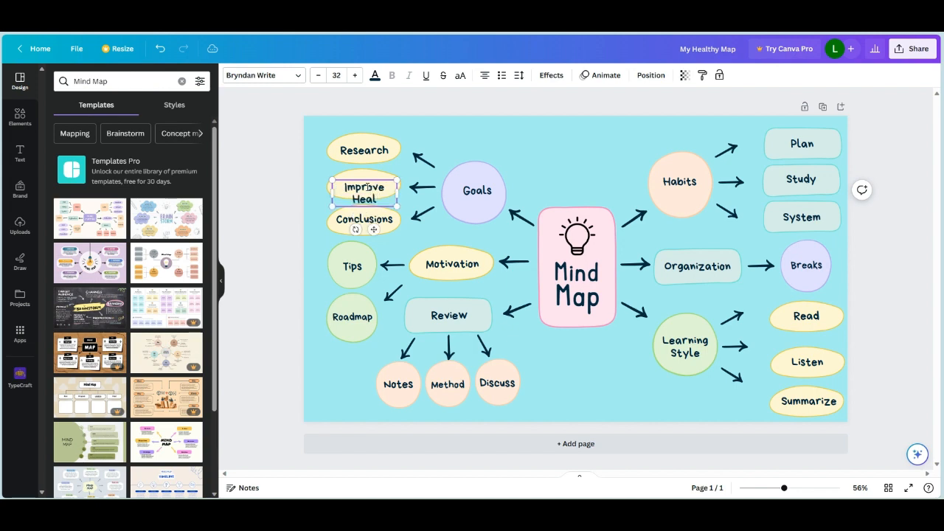
pyautogui.write('th')
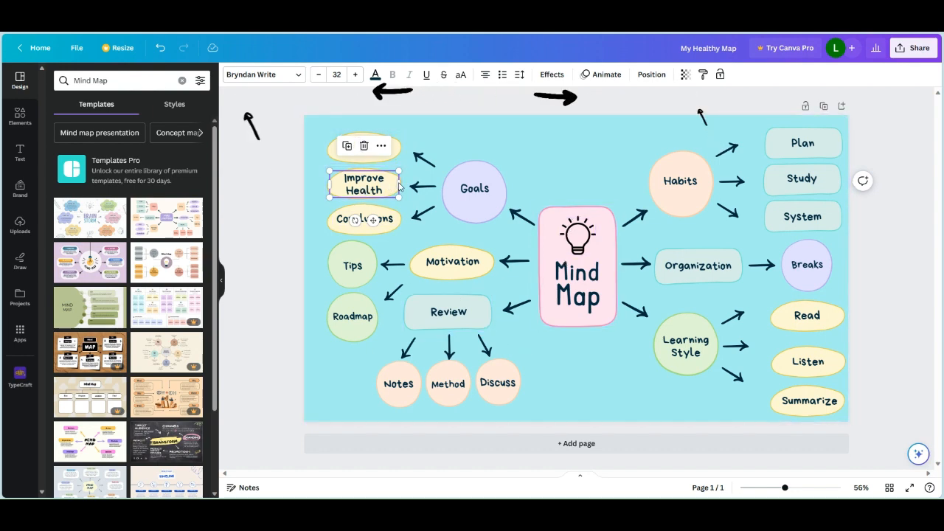
pyautogui.moveTo(399, 197); pyautogui.dragTo(396, 195)
# - Extend the "Goals" label to "Goals for Health" and resize and centre the text inside its purple circle
pyautogui.click(460, 191)
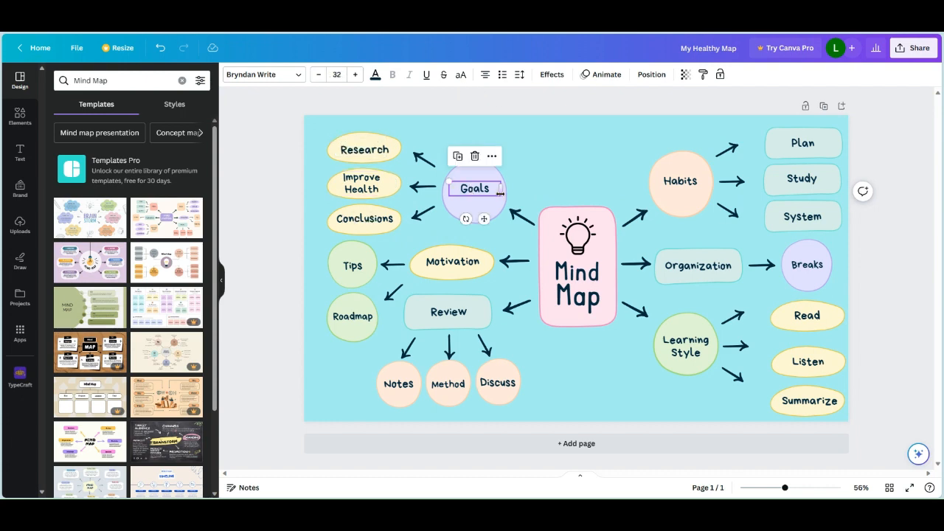
pyautogui.moveTo(448, 181); pyautogui.dragTo(506, 175)
pyautogui.click(494, 178)
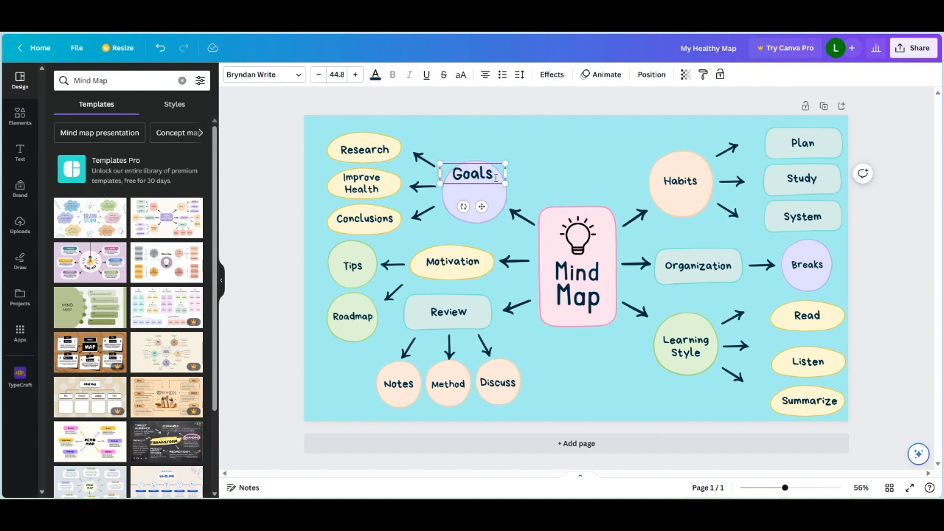
pyautogui.write('for')
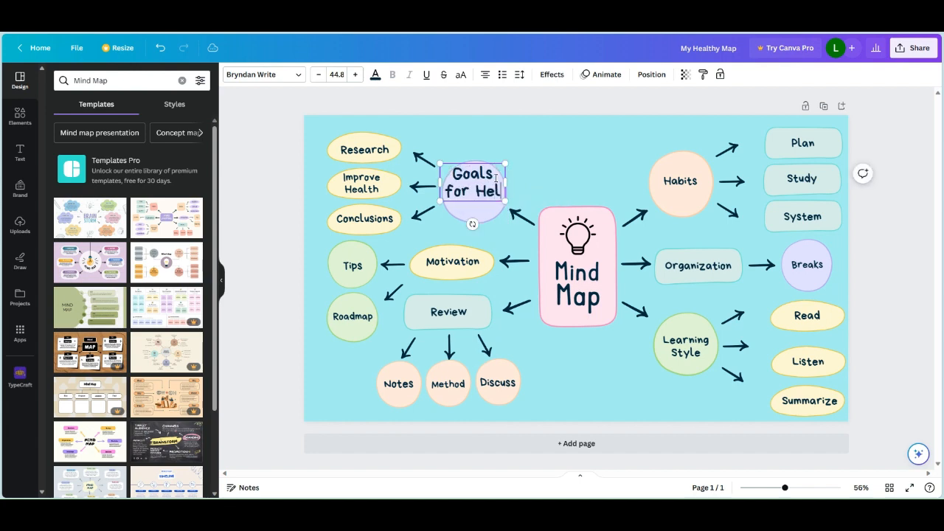
pyautogui.write(' Health')
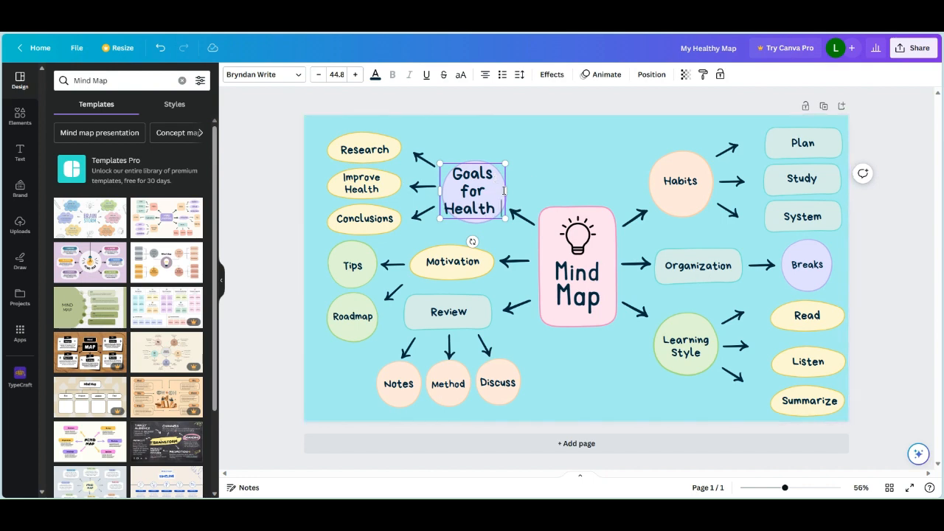
pyautogui.moveTo(507, 190)
pyautogui.mouseDown()
pyautogui.moveTo(611, 190)
pyautogui.moveTo(541, 192)
pyautogui.moveTo(497, 208)
pyautogui.moveTo(480, 200)
pyautogui.mouseUp()
pyautogui.click(571, 200)
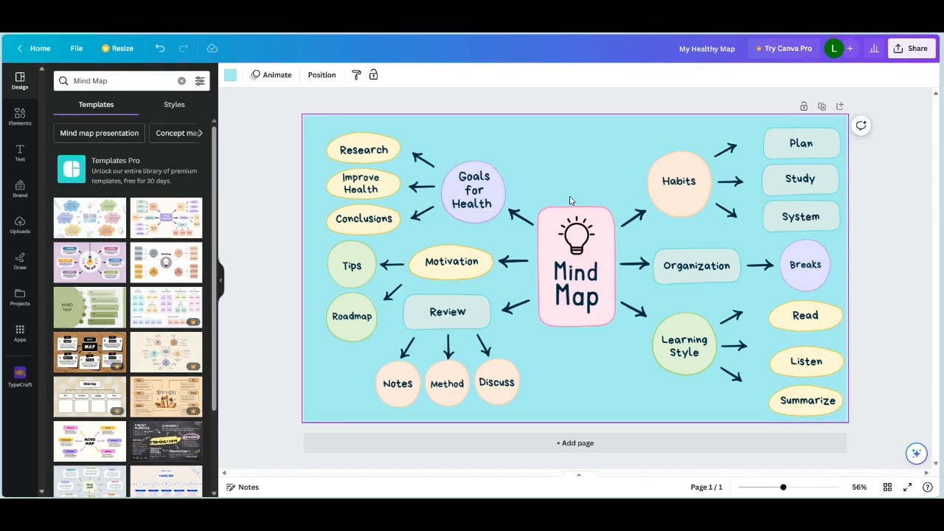
# - Browse the fonts available for the "Goals for Health" label, checking style variants of Cheque, Comic Sans, Copperplate Gothic 29 AB and Helvetica World
pyautogui.click(483, 206)
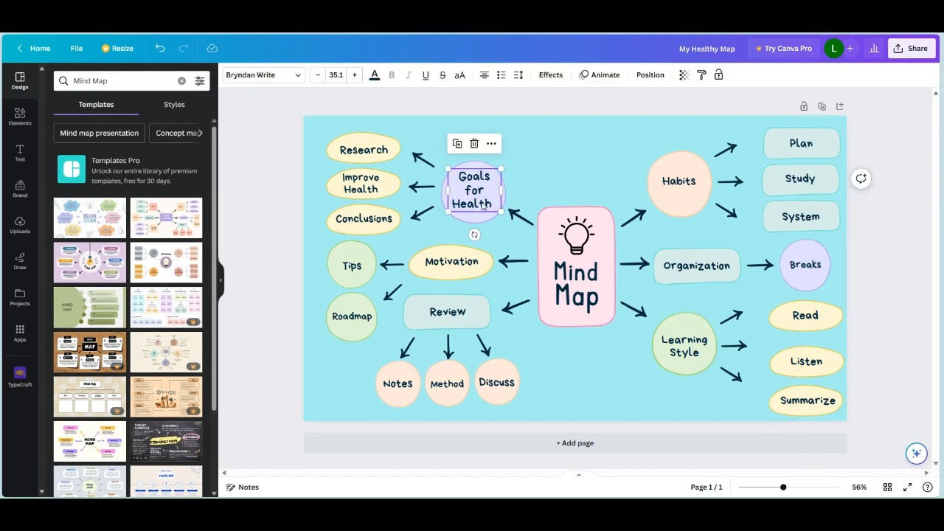
pyautogui.moveTo(474, 234)
pyautogui.mouseDown()
pyautogui.moveTo(459, 234)
pyautogui.moveTo(441, 203)
pyautogui.moveTo(505, 160)
pyautogui.moveTo(513, 194)
pyautogui.moveTo(492, 227)
pyautogui.moveTo(470, 229)
pyautogui.mouseUp()
pyautogui.click(473, 190)
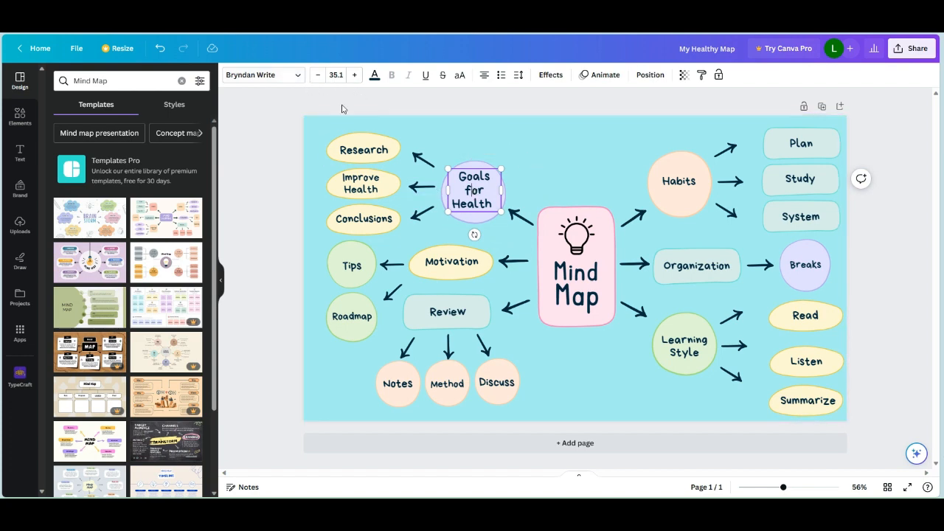
pyautogui.click(295, 77)
pyautogui.scroll(-10, 62, 177)
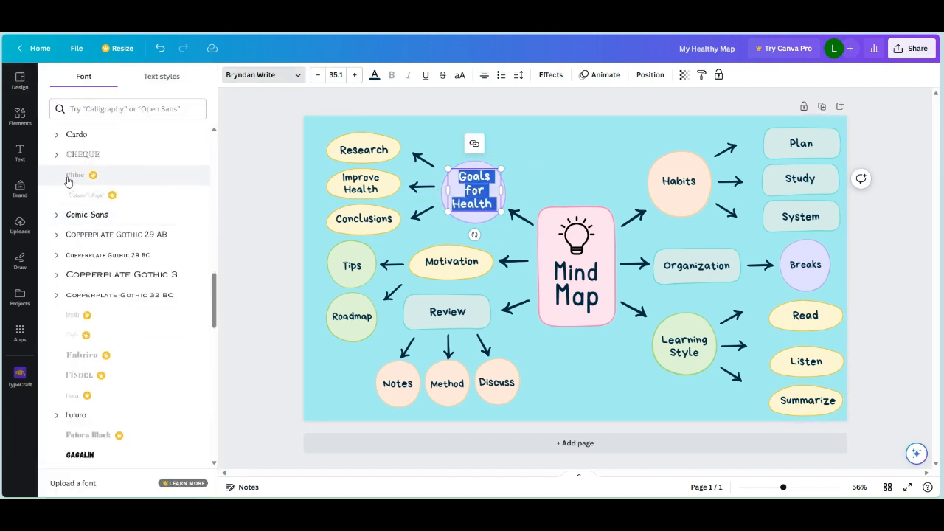
pyautogui.click(57, 156)
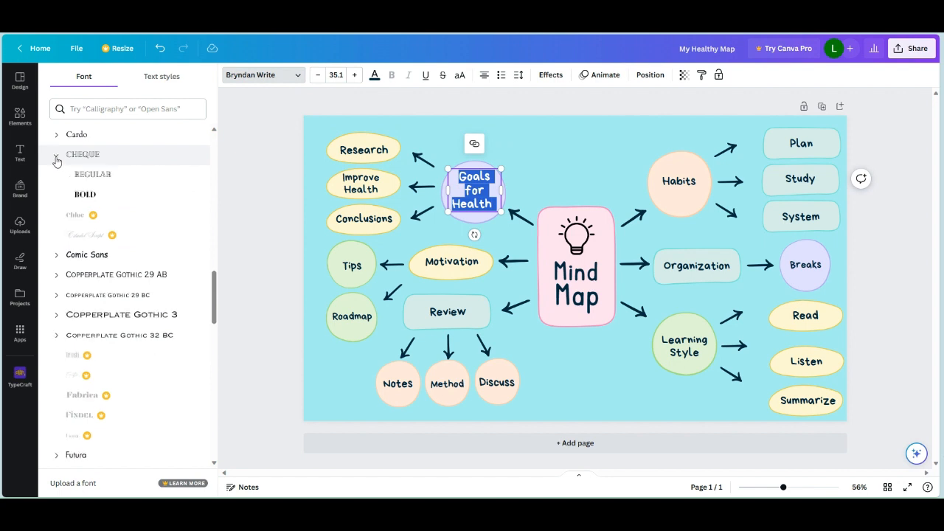
pyautogui.click(56, 156)
pyautogui.click(54, 214)
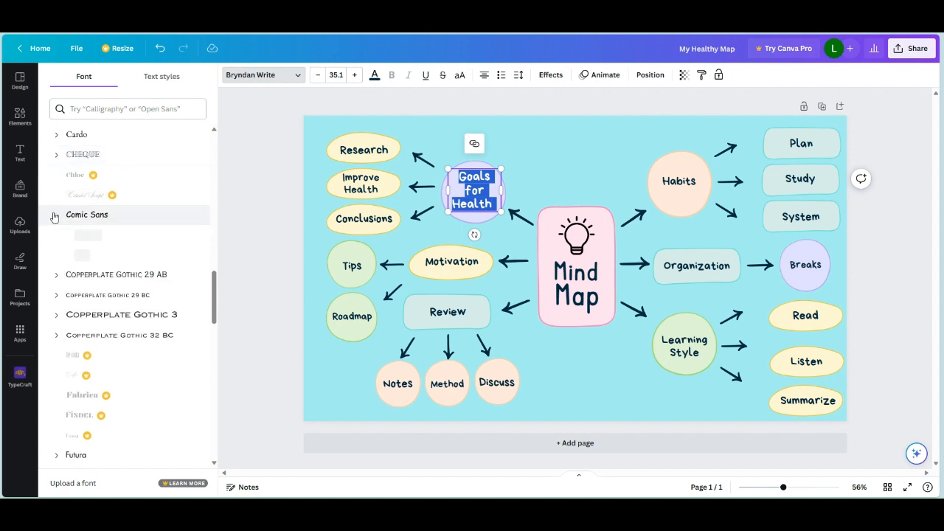
pyautogui.click(55, 215)
pyautogui.click(56, 238)
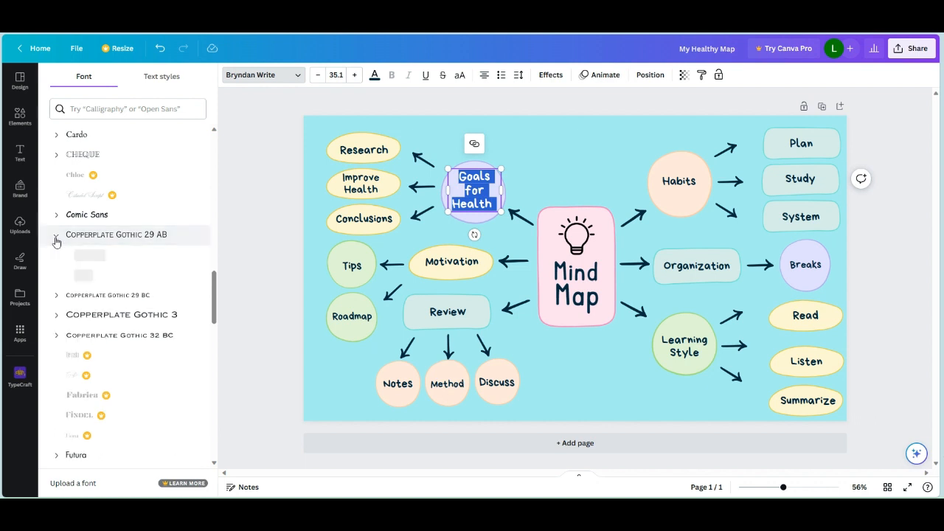
pyautogui.click(56, 238)
pyautogui.scroll(-5, 57, 247)
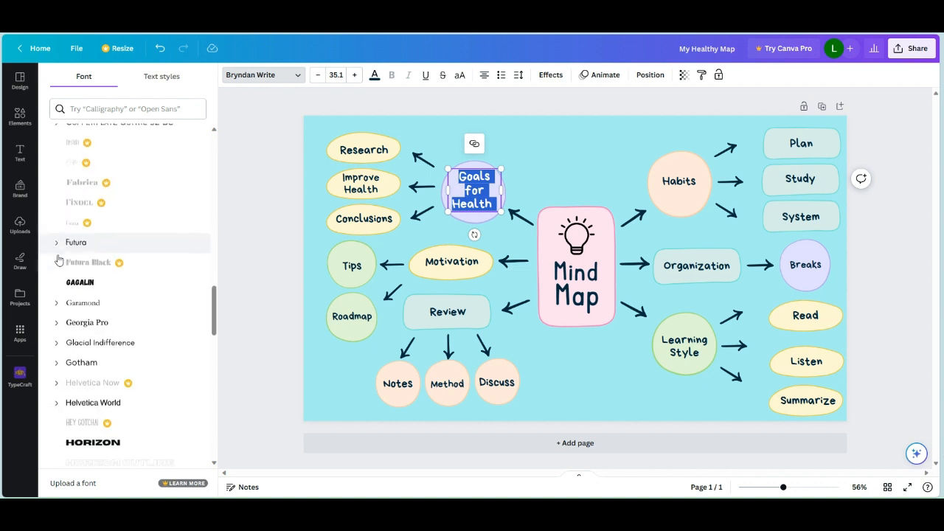
pyautogui.click(57, 264)
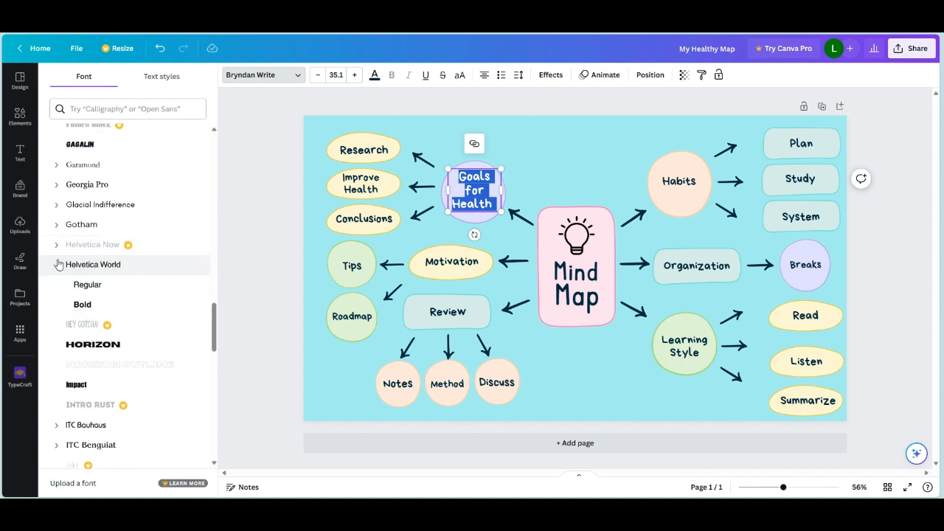
pyautogui.click(57, 264)
pyautogui.scroll(-10, 58, 264)
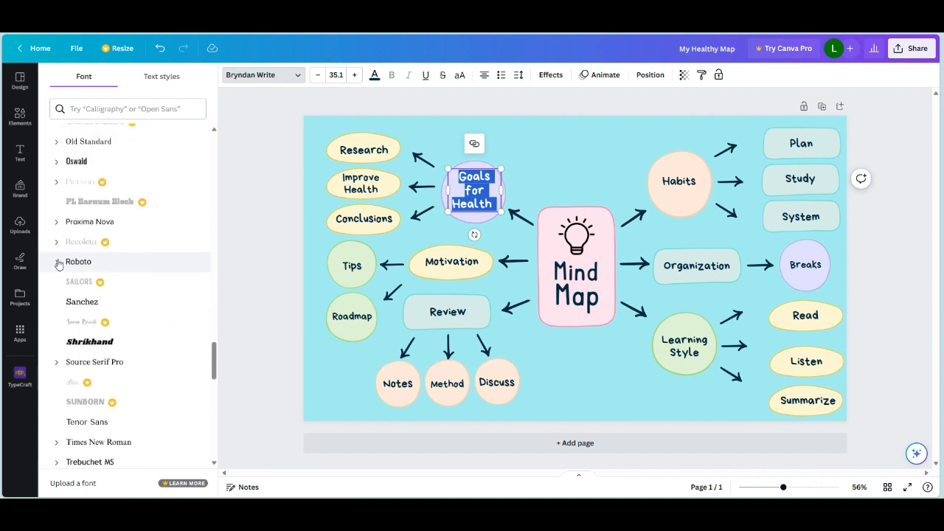
# - Set the "Goals for Health" label's font to Bakerie from the recently used fonts
pyautogui.scroll(10, 58, 264)
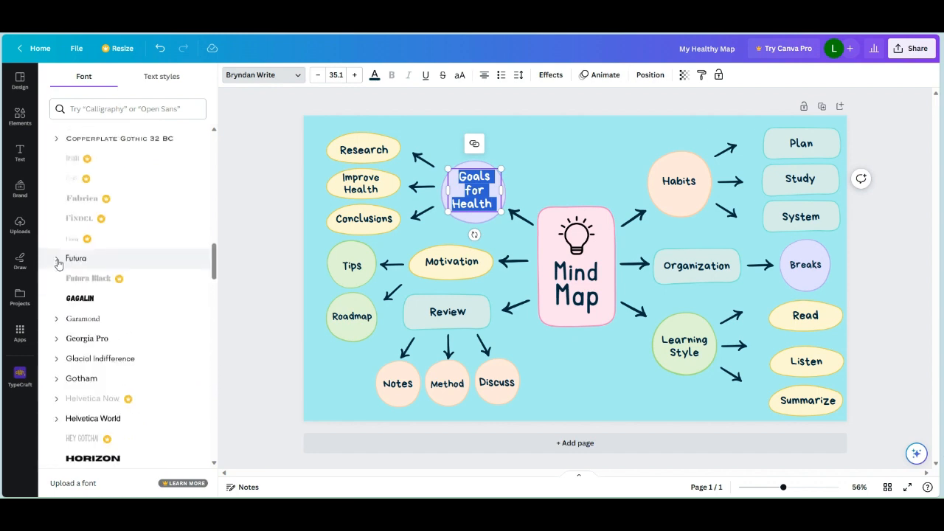
pyautogui.scroll(5, 58, 264)
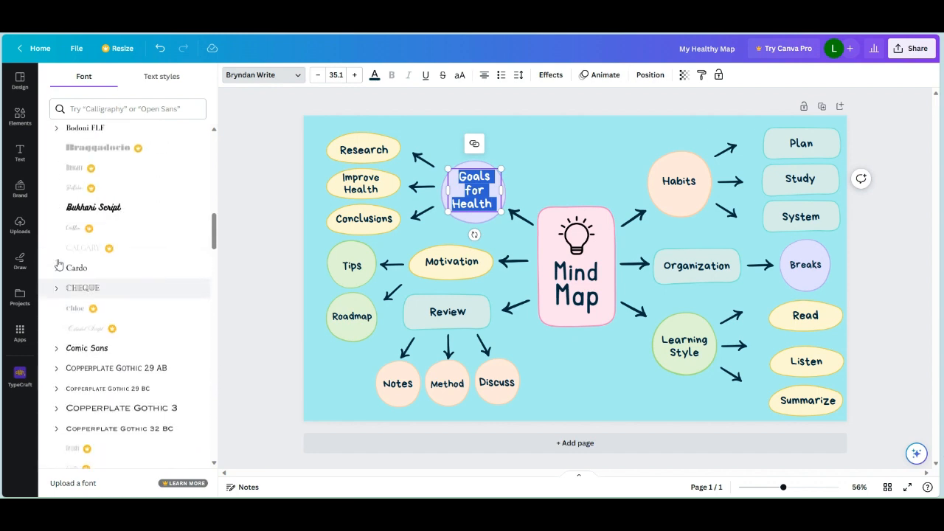
pyautogui.scroll(6, 59, 264)
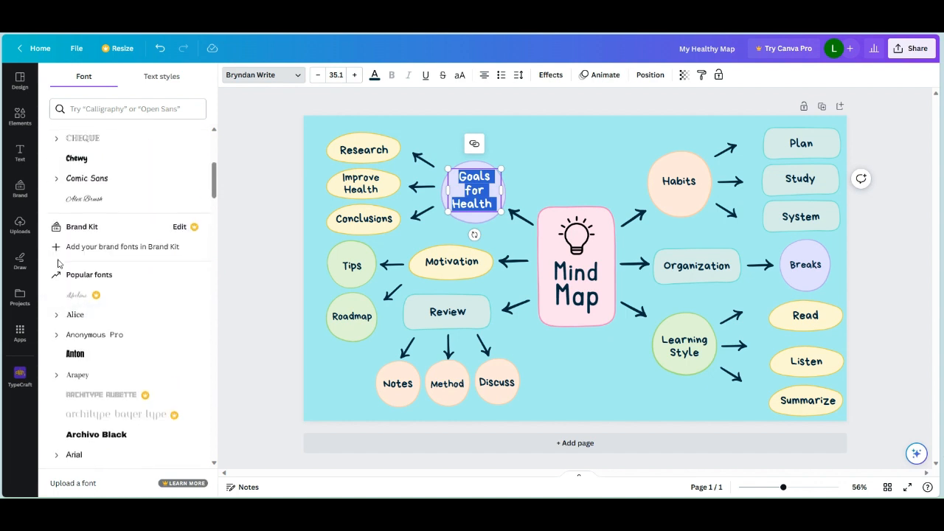
pyautogui.scroll(3, 58, 264)
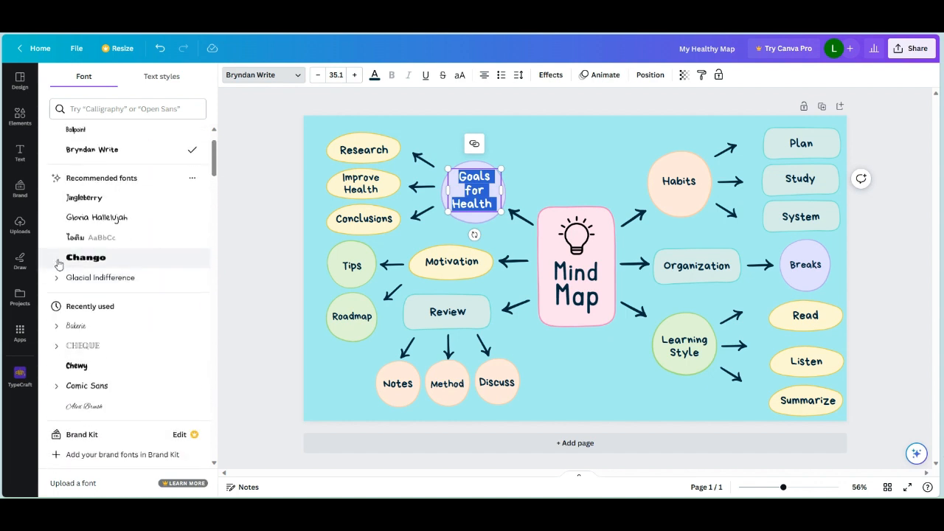
pyautogui.scroll(1, 58, 264)
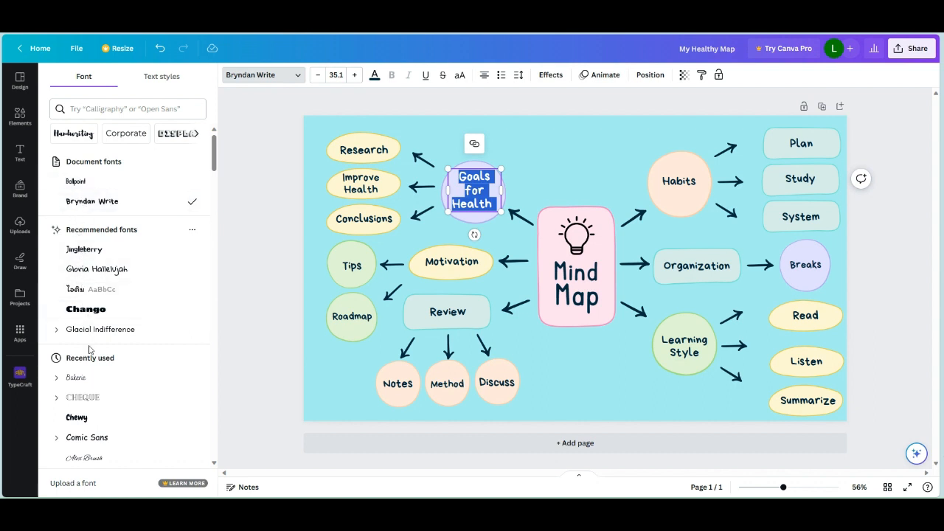
pyautogui.click(82, 384)
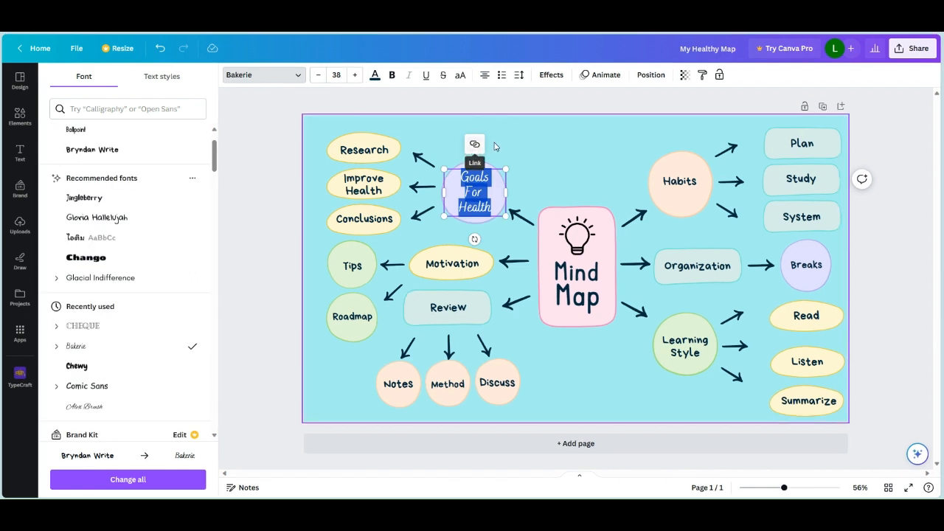
pyautogui.click(506, 148)
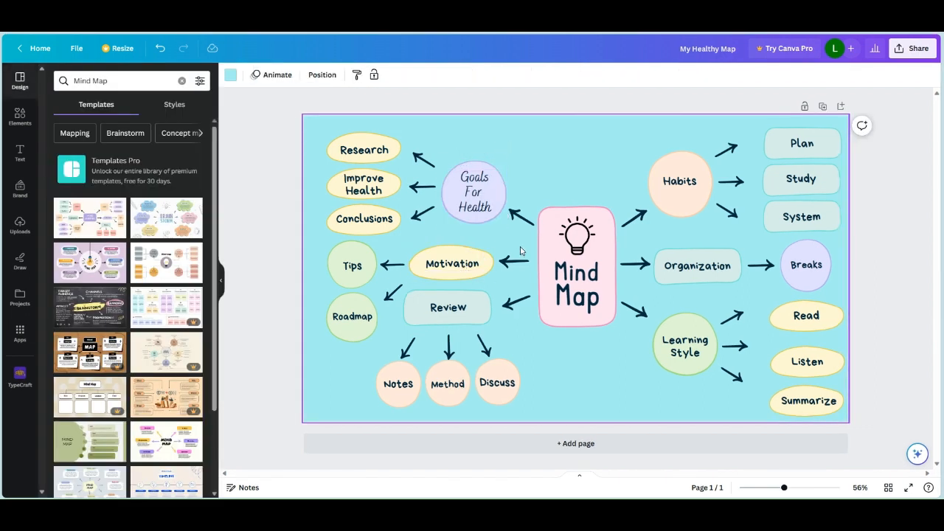
# - Duplicate the arrow between the Mind Map box and the Goals For Health circle and place the copy upright above the box
pyautogui.click(522, 220)
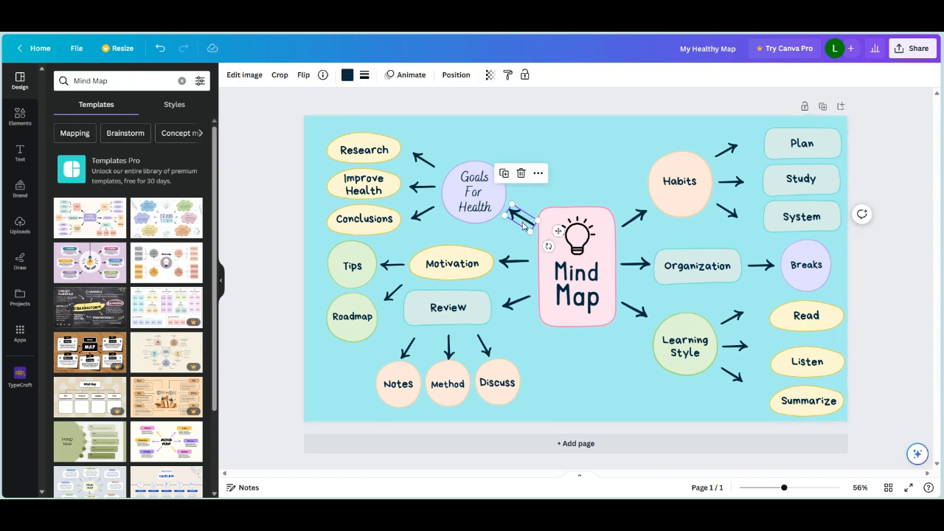
pyautogui.click(505, 174)
pyautogui.moveTo(528, 229)
pyautogui.mouseDown()
pyautogui.moveTo(466, 230)
pyautogui.moveTo(461, 295)
pyautogui.moveTo(526, 192)
pyautogui.moveTo(420, 192)
pyautogui.moveTo(567, 189)
pyautogui.moveTo(580, 231)
pyautogui.moveTo(561, 222)
pyautogui.mouseUp()
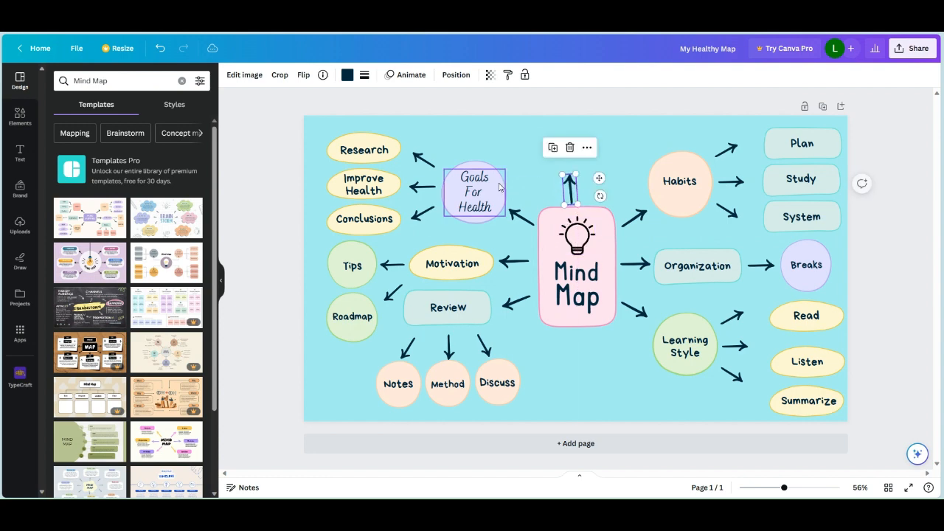
# - Duplicate the Goals For Health circle, label and arrow together, and delete the extra upright arrow above the Mind Map box
pyautogui.moveTo(484, 187); pyautogui.dragTo(487, 186)
pyautogui.moveTo(526, 159); pyautogui.dragTo(473, 209)
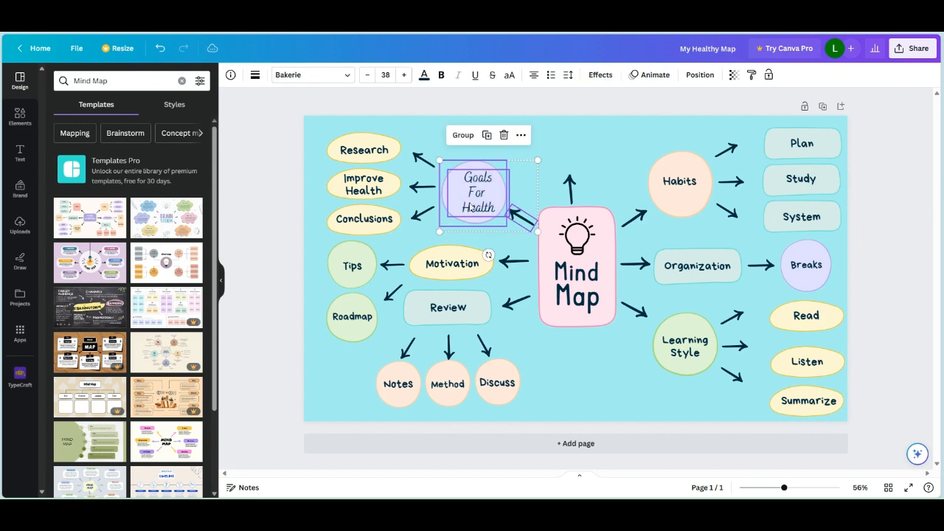
pyautogui.click(487, 135)
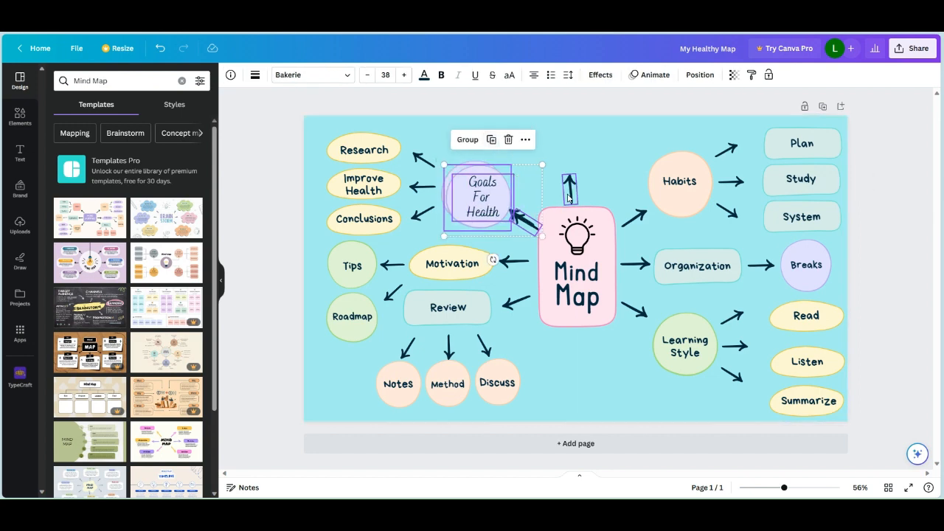
pyautogui.click(568, 198)
pyautogui.press('Delete')
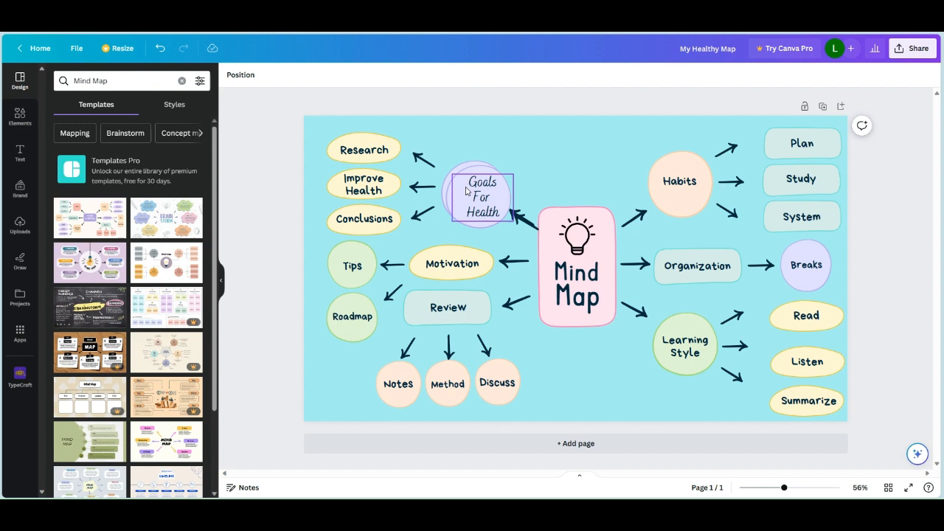
# - Move the duplicated Goals For Health circle and label to the space above the Mind Map box
pyautogui.moveTo(541, 197)
pyautogui.mouseDown()
pyautogui.moveTo(505, 207)
pyautogui.moveTo(520, 186)
pyautogui.moveTo(603, 169)
pyautogui.moveTo(599, 152)
pyautogui.mouseUp()
pyautogui.click(511, 191)
pyautogui.moveTo(499, 199)
pyautogui.mouseDown()
pyautogui.moveTo(591, 156)
pyautogui.moveTo(585, 162)
pyautogui.mouseUp()
# - Place the duplicated arrow upright on top of the Mind Map box and align the copied circle and label above its tip
pyautogui.click(519, 218)
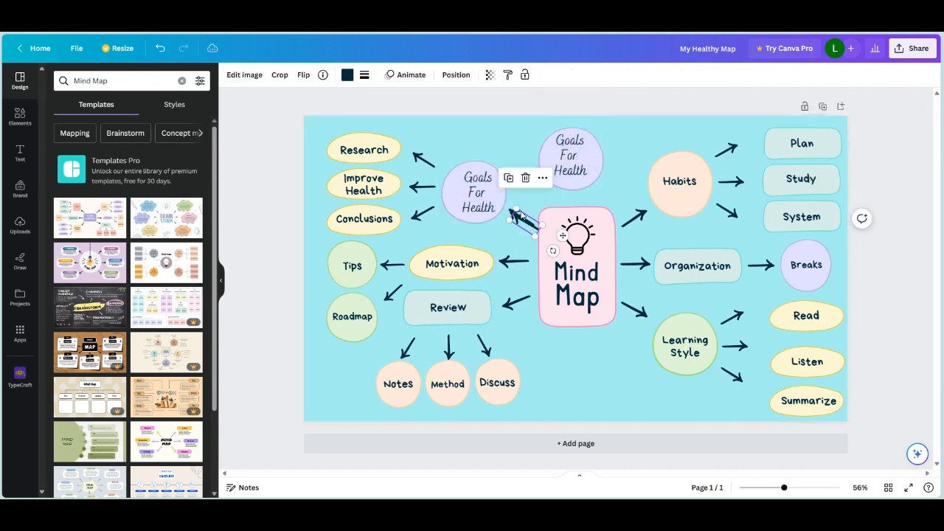
pyautogui.moveTo(519, 216); pyautogui.dragTo(574, 193)
pyautogui.moveTo(605, 222); pyautogui.dragTo(572, 234)
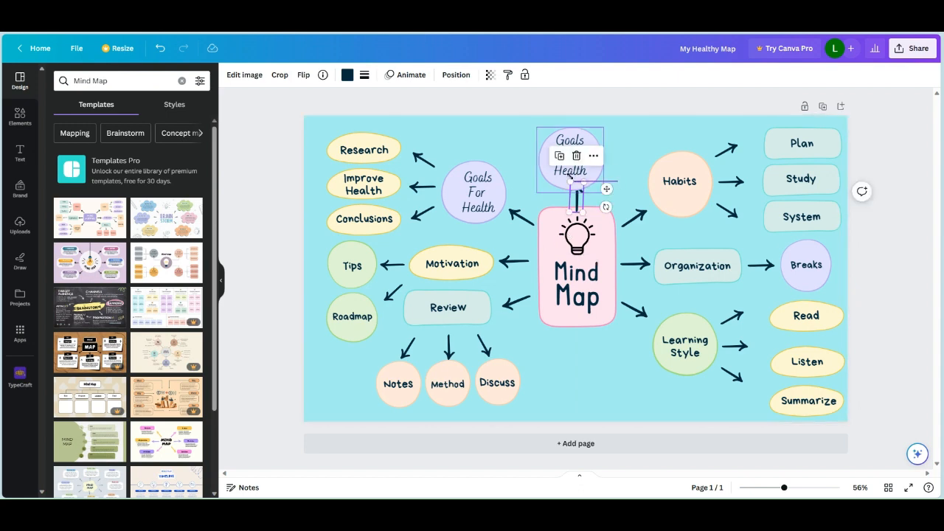
pyautogui.moveTo(570, 177); pyautogui.dragTo(568, 155)
pyautogui.click(578, 190)
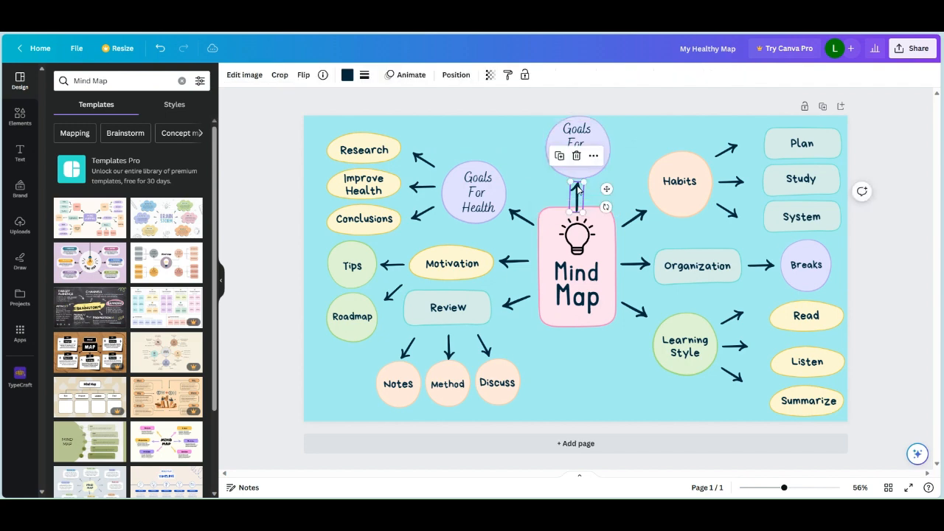
# - Nudge the upright arrow above the Mind Map box slightly sideways and recolor the copied Goals For Health circle above it pink
pyautogui.moveTo(579, 189); pyautogui.dragTo(586, 190)
pyautogui.click(575, 163)
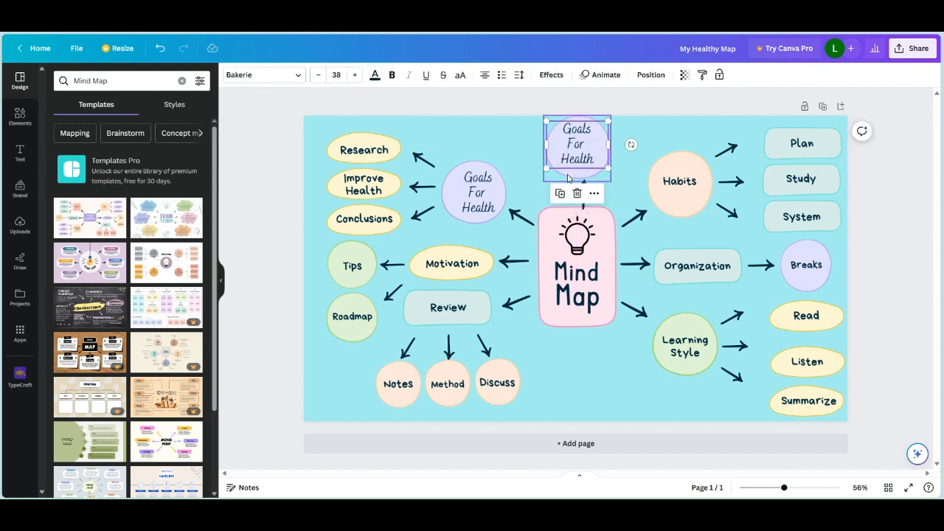
pyautogui.click(568, 178)
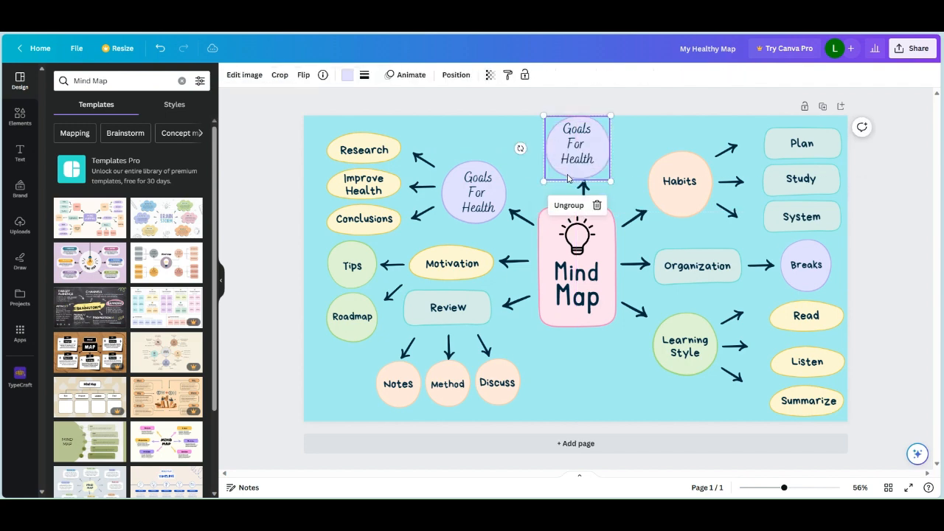
pyautogui.click(349, 77)
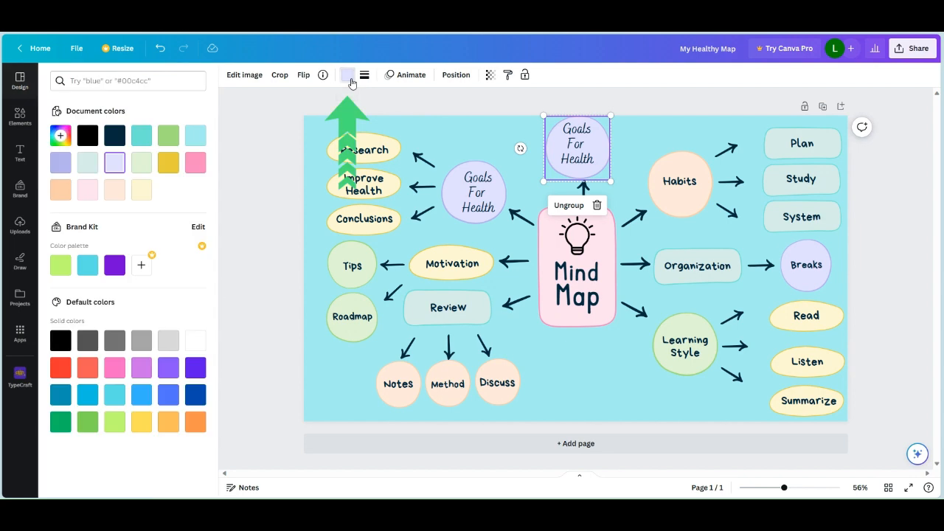
pyautogui.click(197, 169)
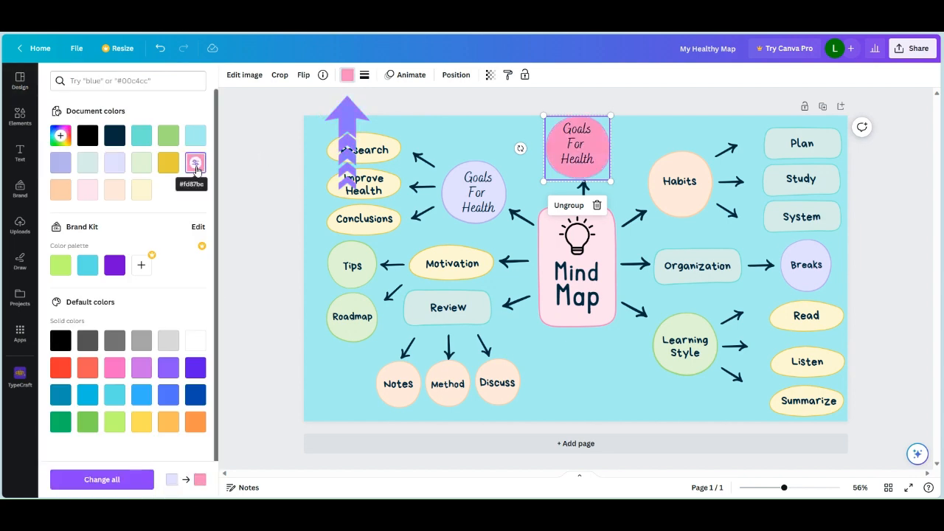
pyautogui.click(588, 370)
# - Center the Goals For Health label inside the original lavender circle
pyautogui.click(487, 195)
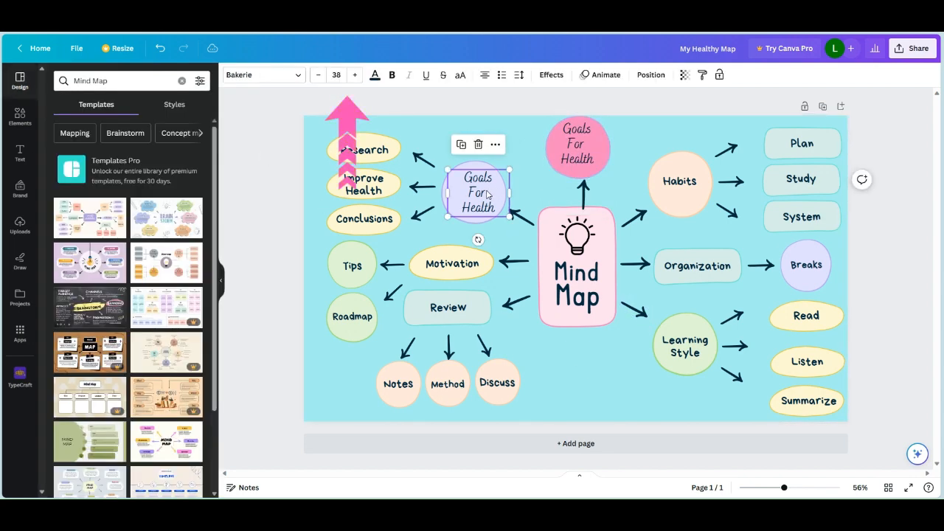
pyautogui.moveTo(487, 195); pyautogui.dragTo(484, 192)
pyautogui.click(516, 159)
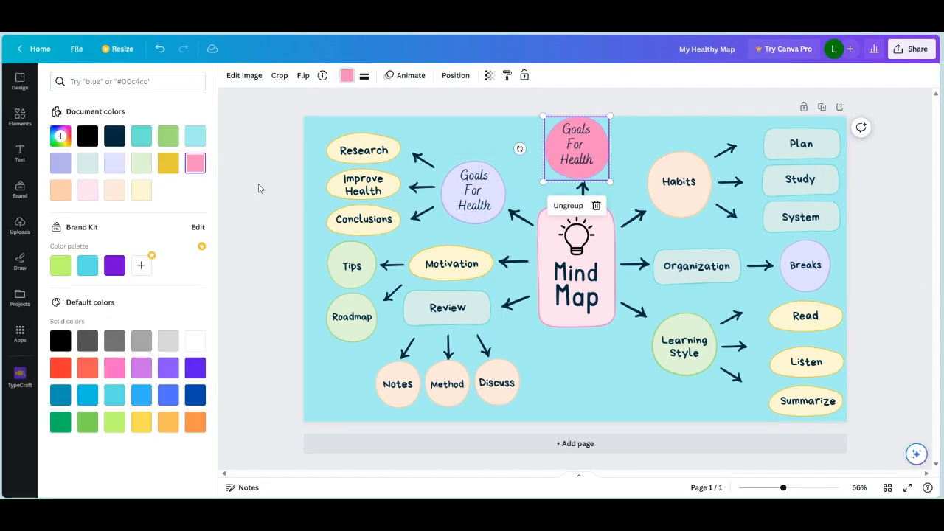
# - Look through the suggested templates and the available style combinations, color palettes and font sets
pyautogui.click(21, 83)
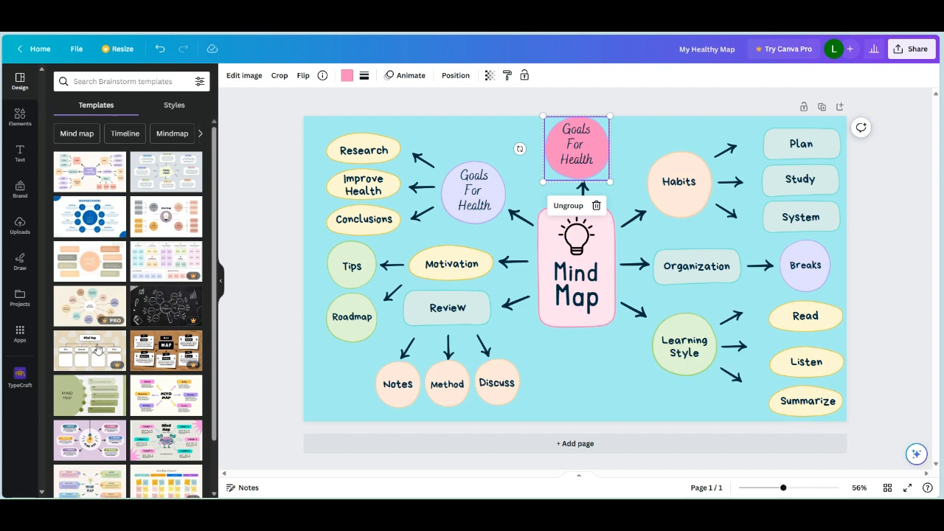
pyautogui.click(174, 105)
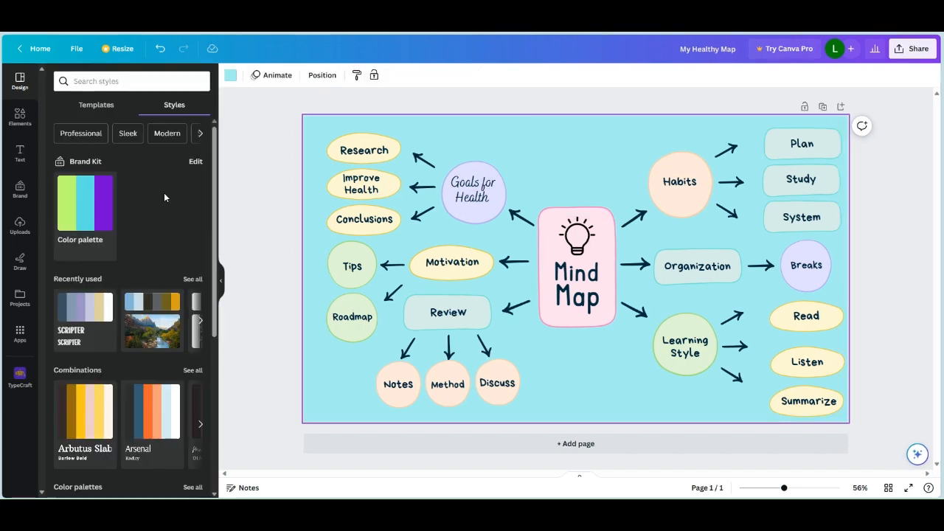
pyautogui.scroll(-3, 164, 193)
pyautogui.scroll(-1, 165, 197)
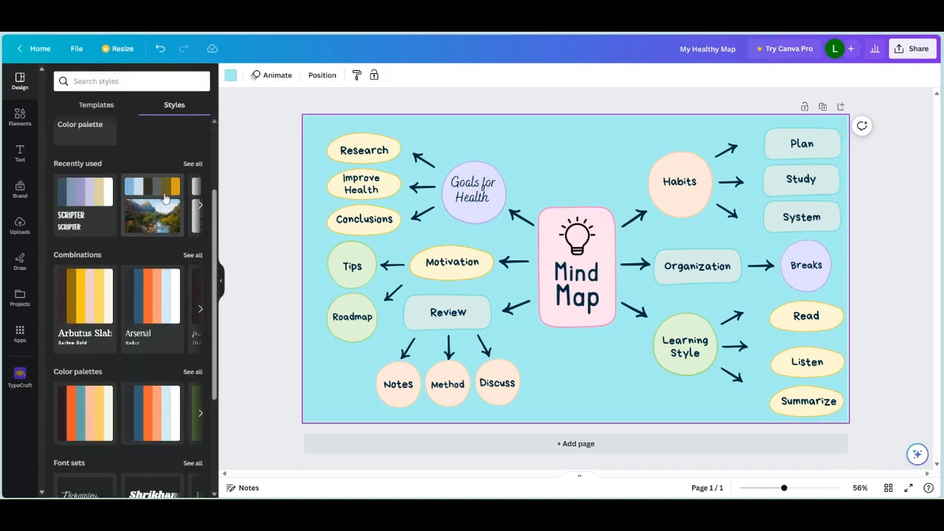
pyautogui.scroll(-1, 164, 198)
pyautogui.scroll(3, 165, 197)
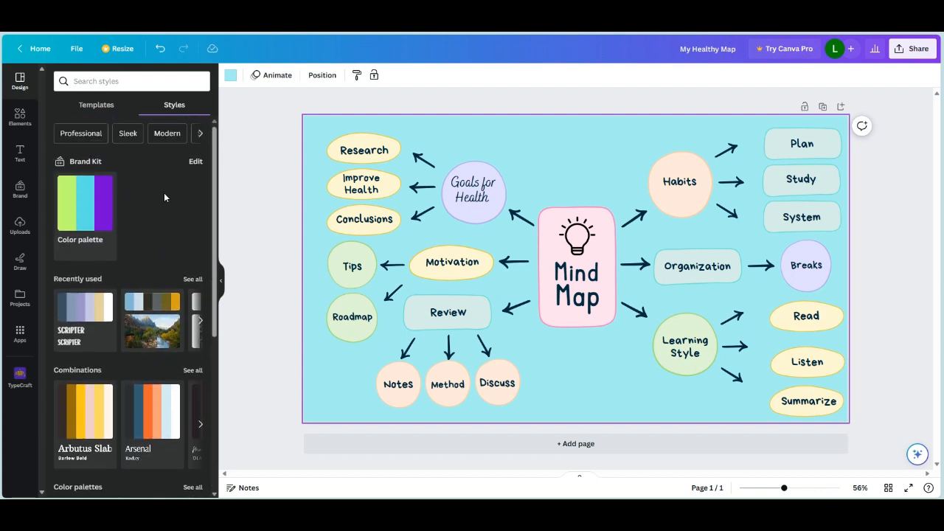
# - Browse the elements library, from shapes, graphics and stickers through photos, videos, audio and charts to the graphic collections
pyautogui.click(20, 115)
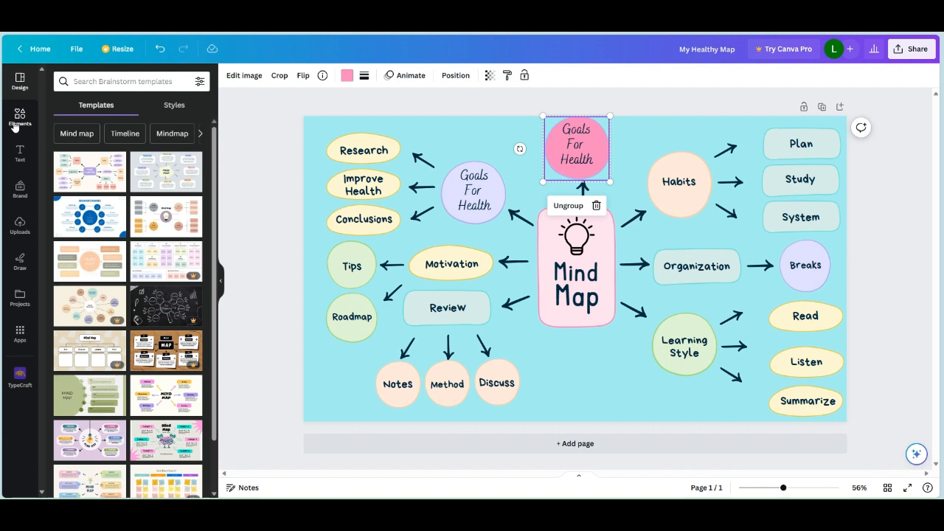
pyautogui.click(14, 122)
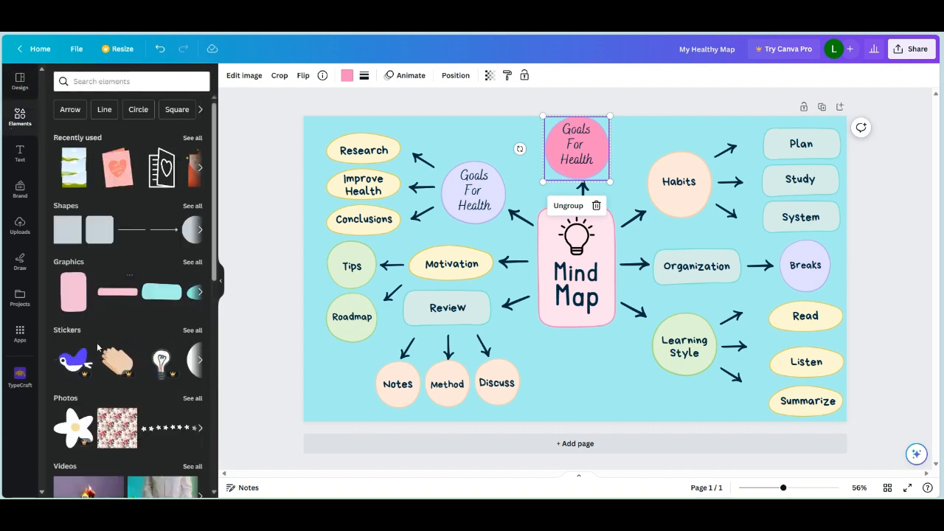
pyautogui.scroll(-3, 118, 354)
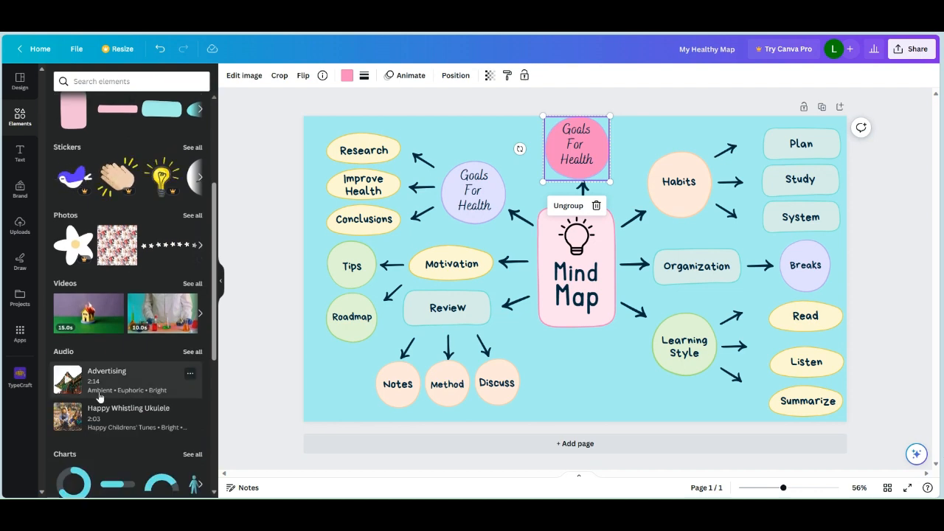
pyautogui.scroll(-2, 106, 384)
pyautogui.scroll(-1, 110, 365)
pyautogui.scroll(-5, 113, 344)
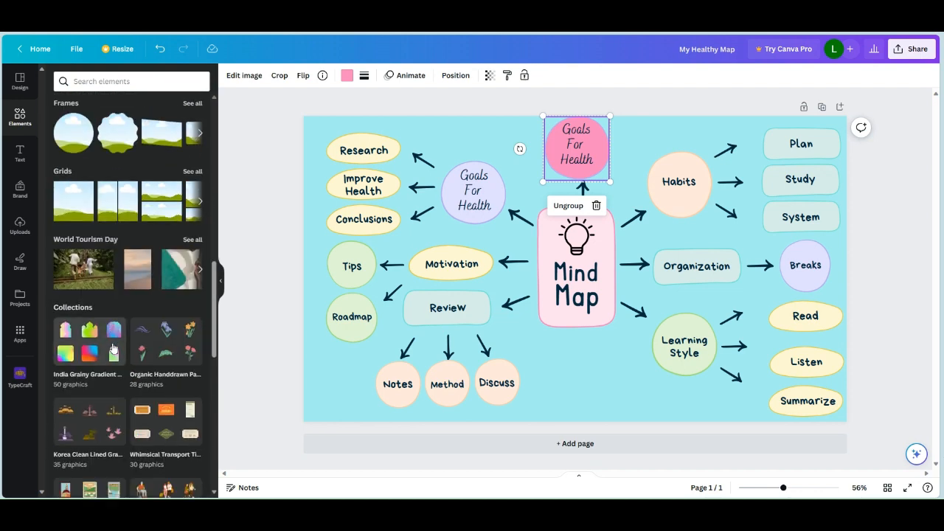
pyautogui.scroll(-15, 113, 348)
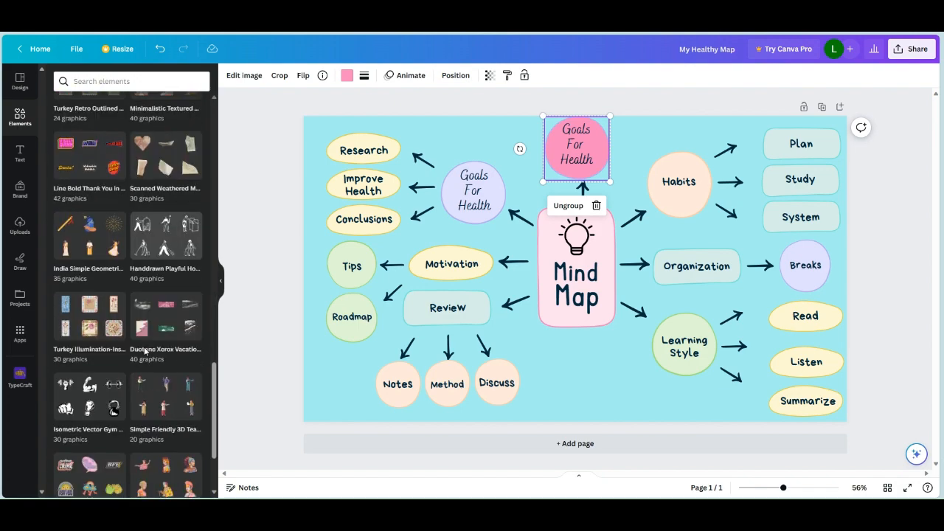
pyautogui.scroll(-15, 146, 353)
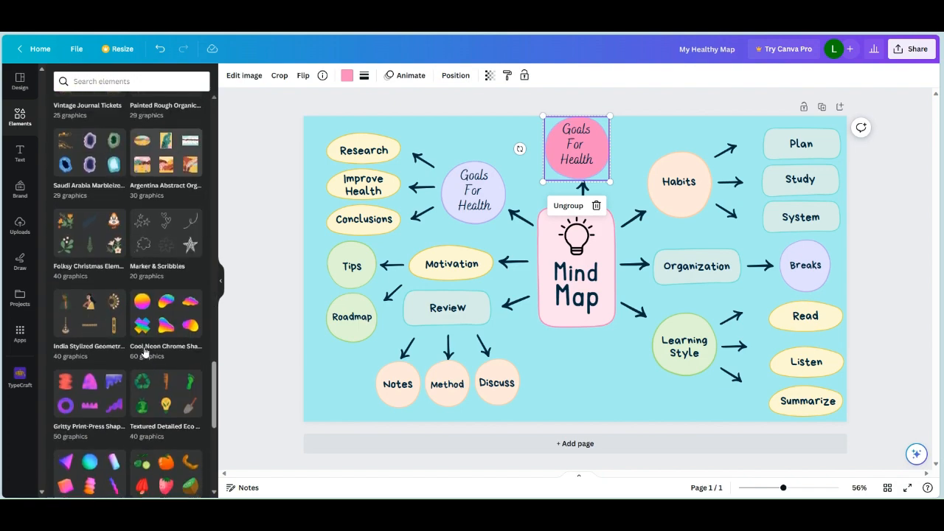
pyautogui.scroll(20, 145, 353)
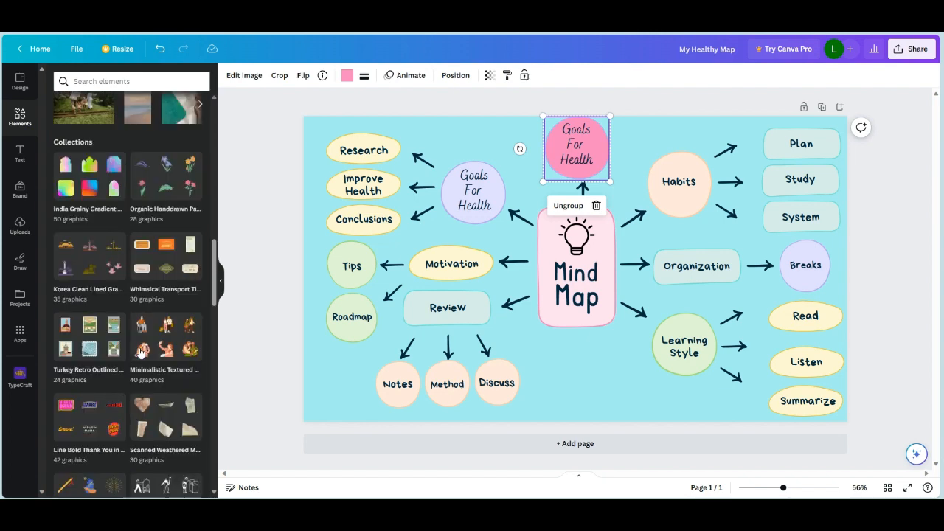
pyautogui.scroll(20, 141, 353)
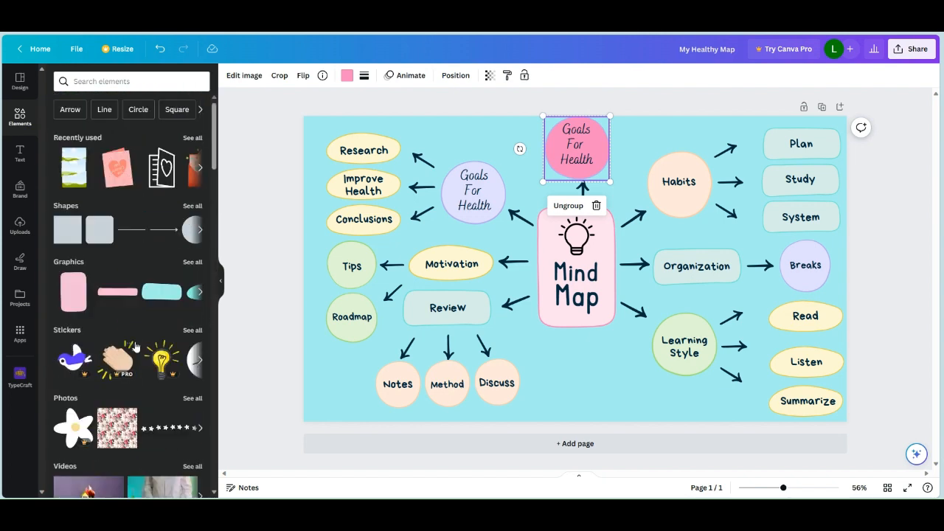
# - Search the elements library for "flowers" and go through all the matching graphics
pyautogui.click(113, 82)
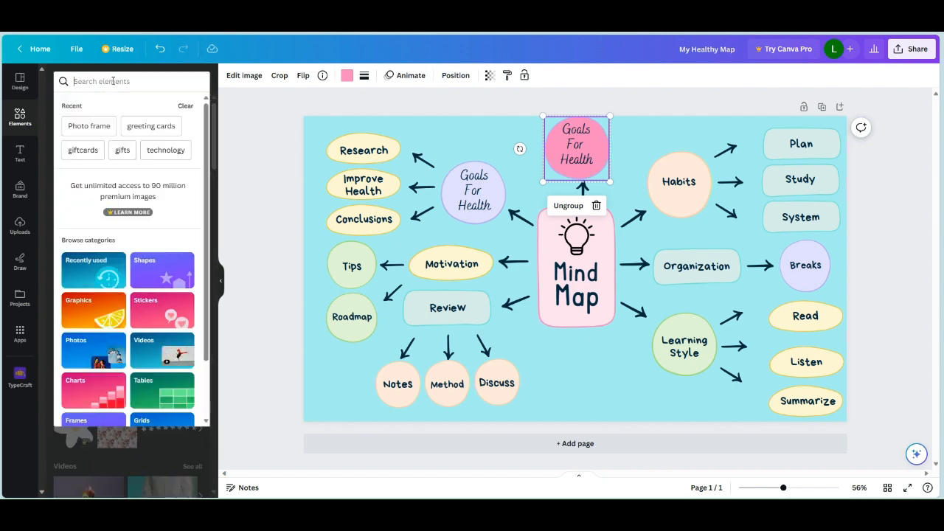
pyautogui.write('flowers')
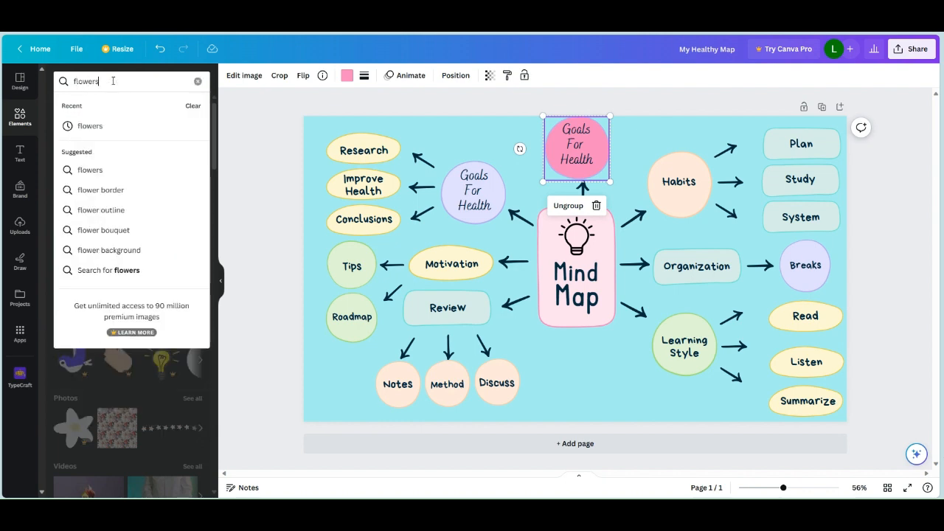
pyautogui.press('Return')
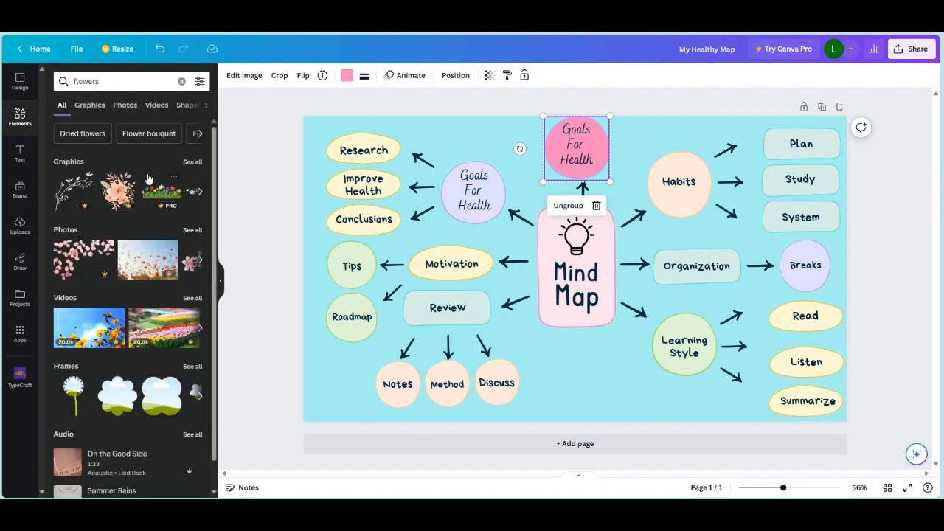
pyautogui.click(193, 162)
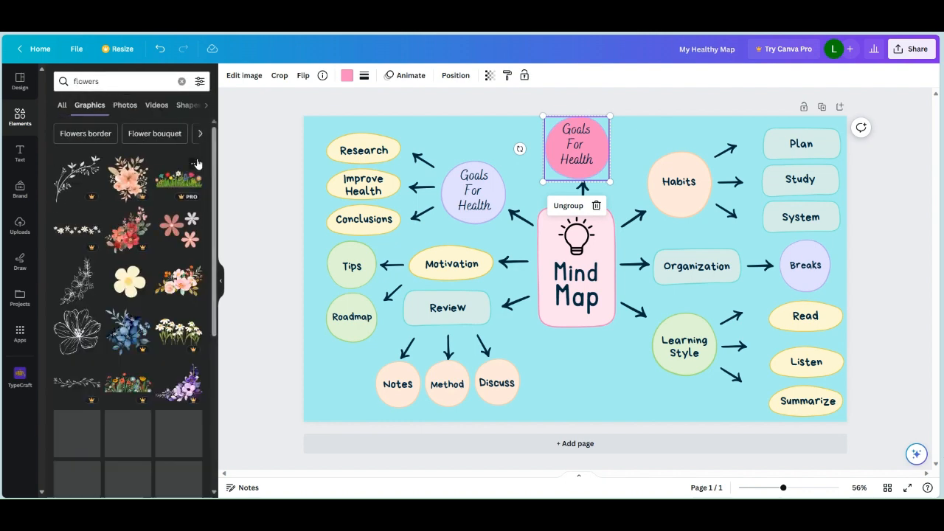
pyautogui.scroll(-10, 162, 201)
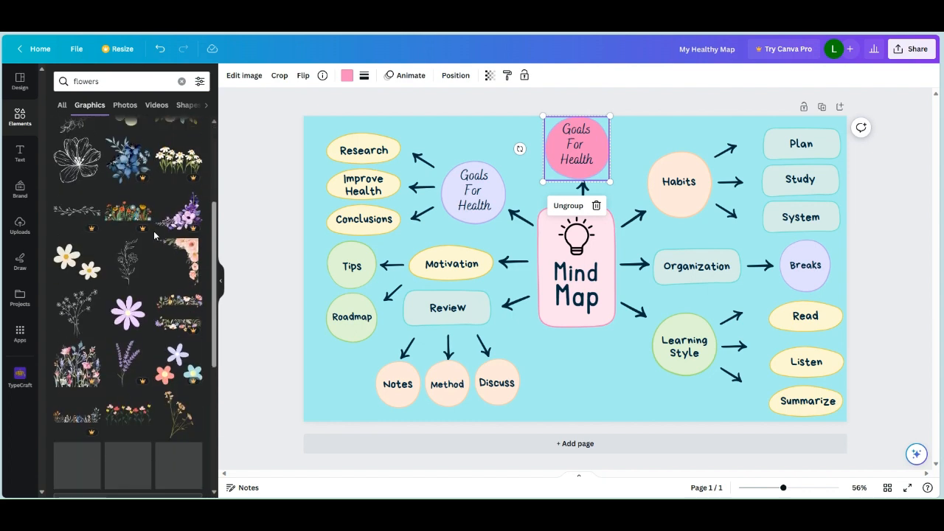
pyautogui.scroll(-5, 153, 231)
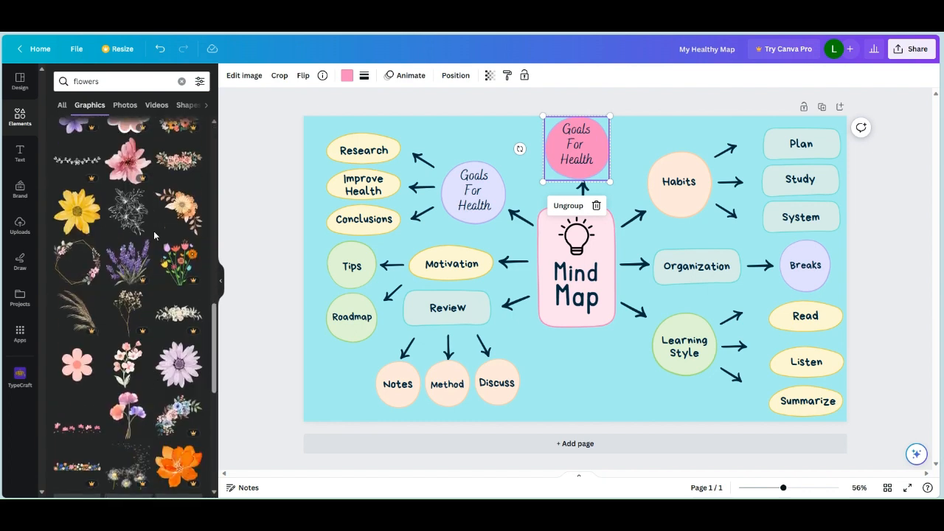
pyautogui.scroll(-3, 154, 234)
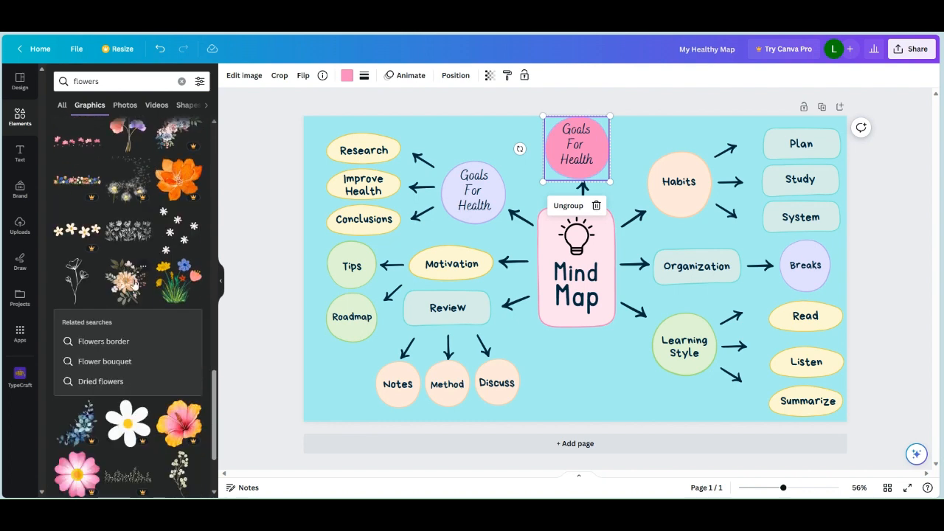
# - Add the peach flower bouquet graphic, shrink it to about half size and place it below the Mind Map box at the page's lower edge
pyautogui.click(135, 283)
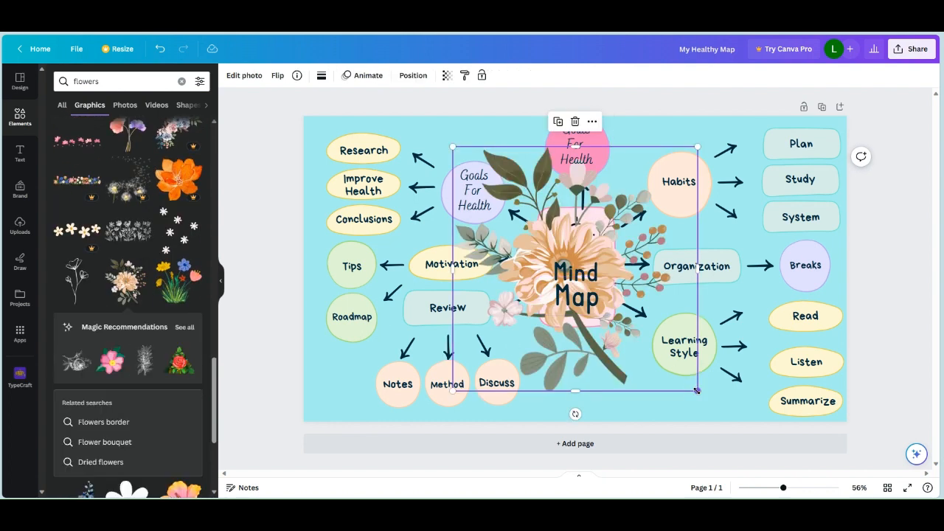
pyautogui.moveTo(697, 390); pyautogui.dragTo(579, 271)
pyautogui.moveTo(530, 218); pyautogui.dragTo(609, 415)
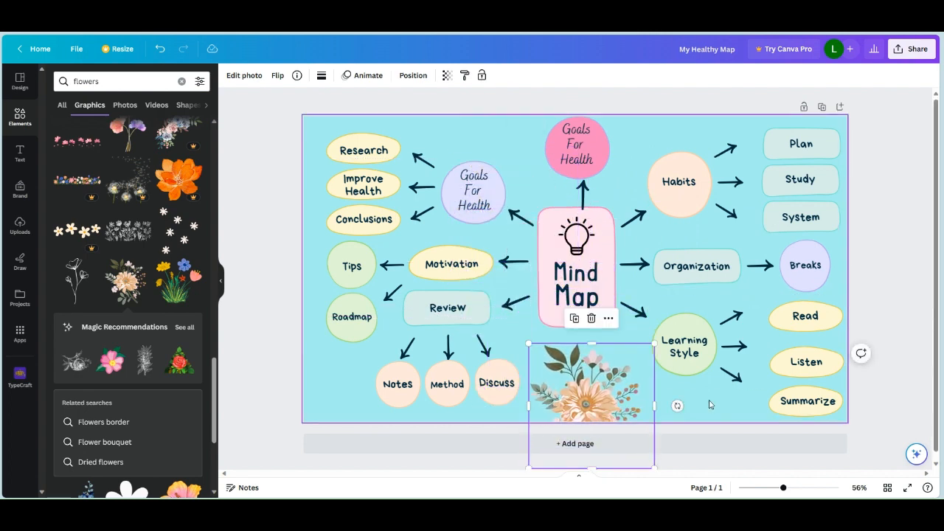
pyautogui.click(710, 405)
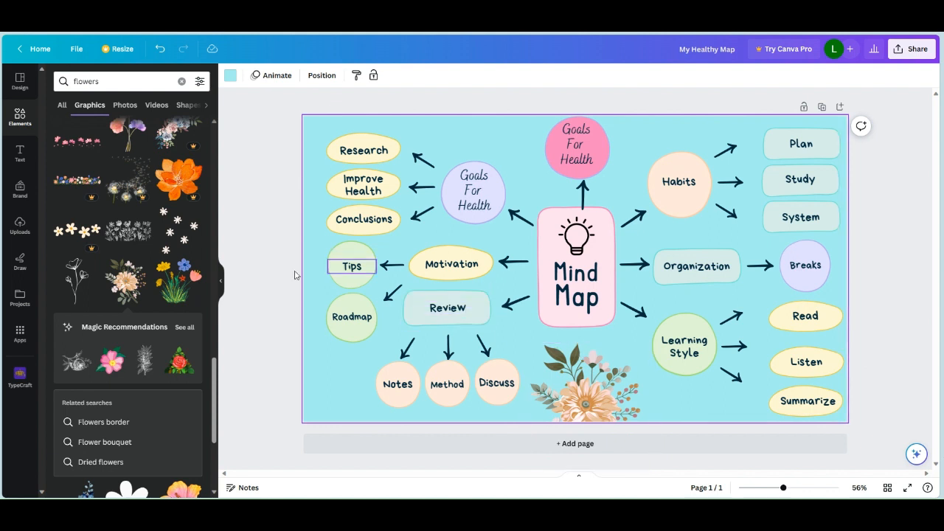
# - Examine all the magic recommendations related to the peach flower bouquet and return to the flowers results
pyautogui.click(184, 327)
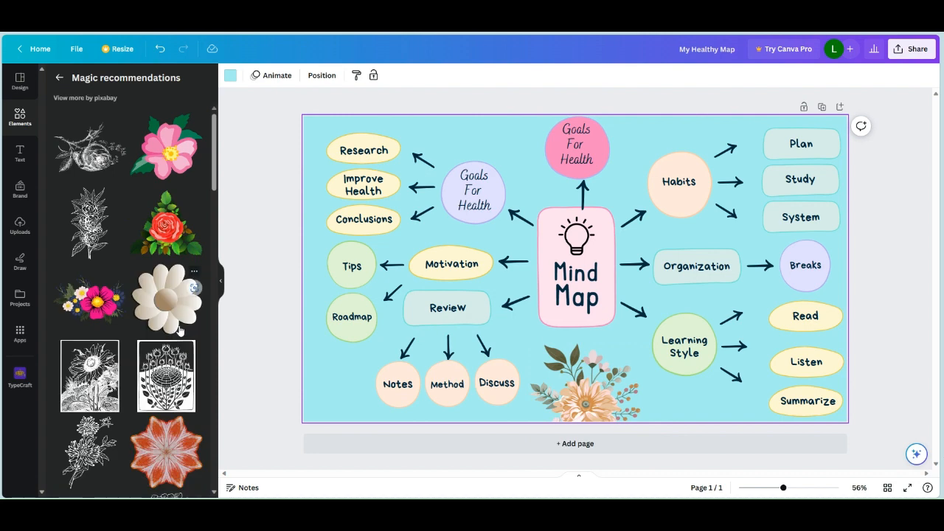
pyautogui.scroll(-5, 140, 194)
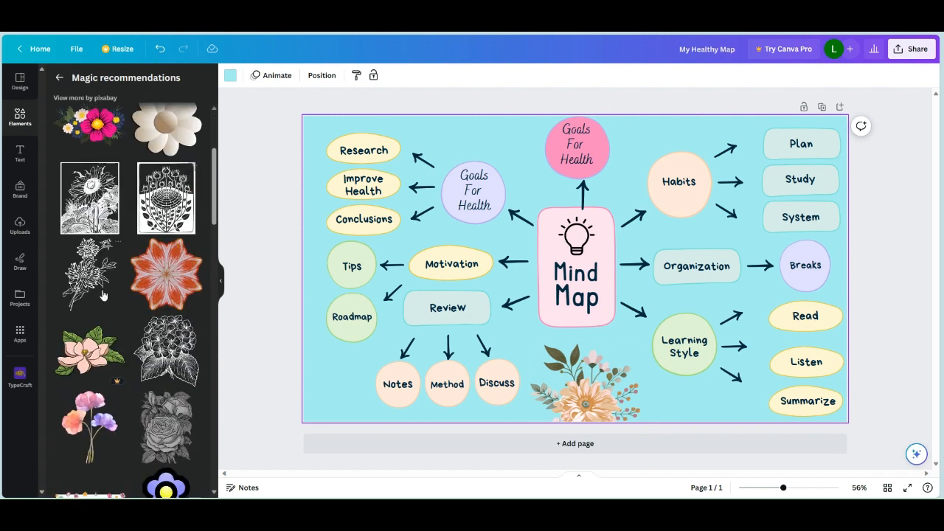
pyautogui.scroll(-3, 164, 322)
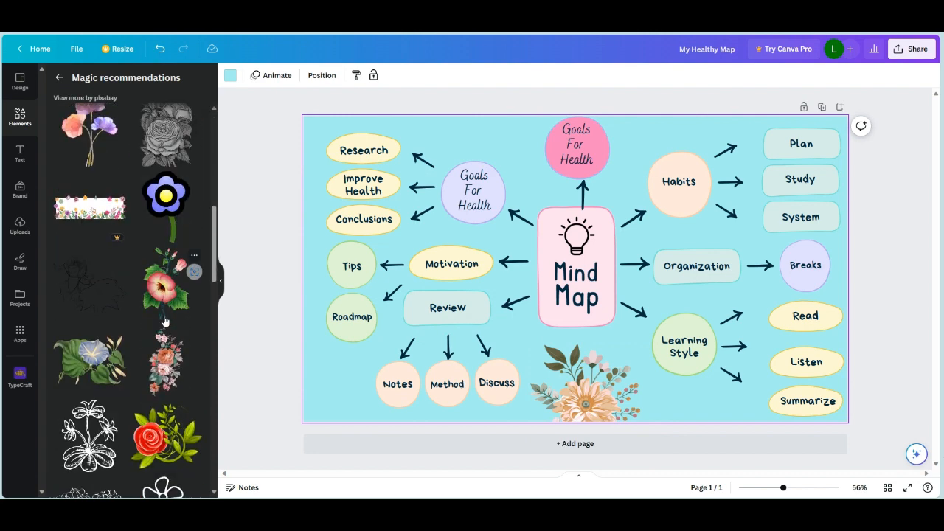
pyautogui.scroll(-2, 164, 322)
pyautogui.scroll(-4, 164, 322)
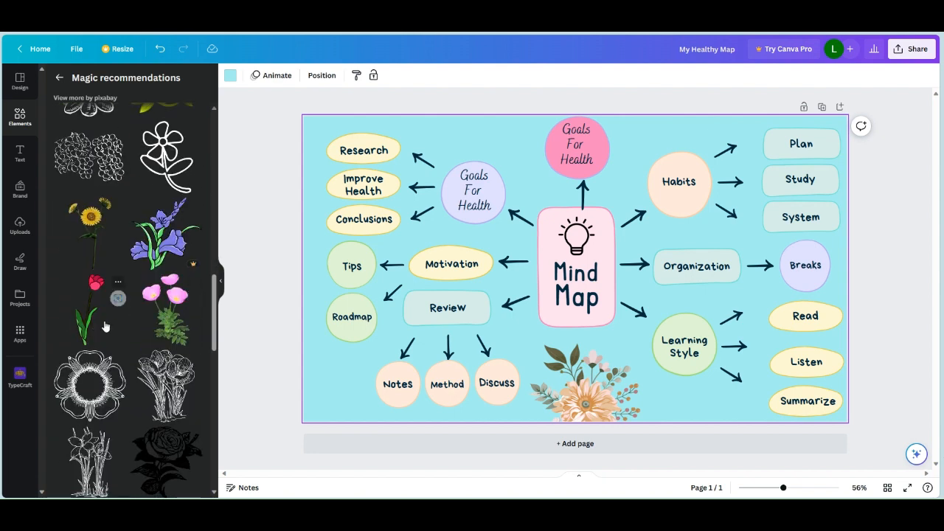
pyautogui.scroll(-2, 142, 329)
pyautogui.scroll(-2, 172, 338)
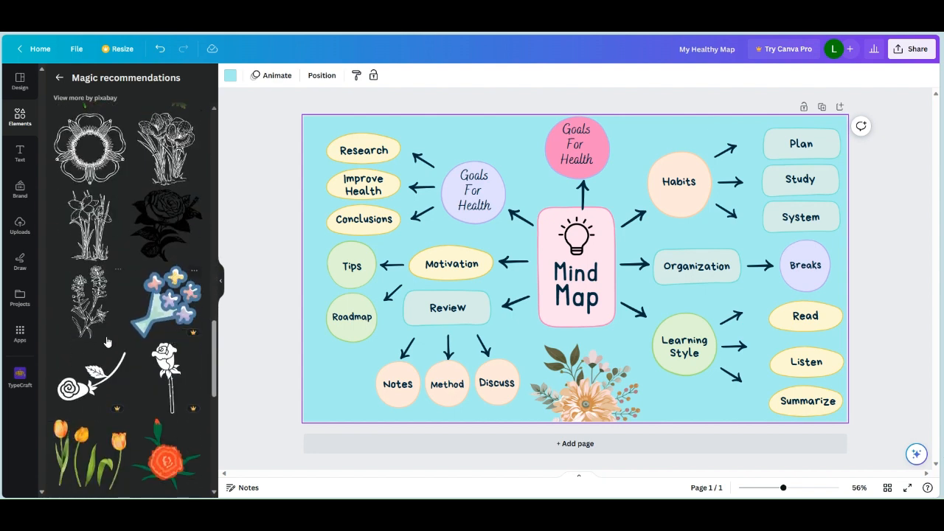
pyautogui.scroll(-2, 107, 342)
pyautogui.scroll(-2, 147, 355)
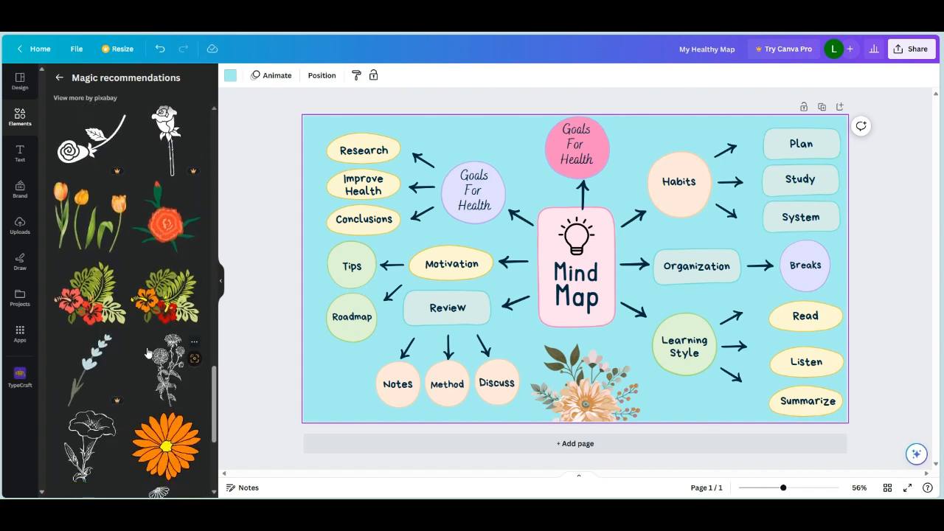
pyautogui.scroll(-2, 118, 348)
pyautogui.scroll(-2, 162, 332)
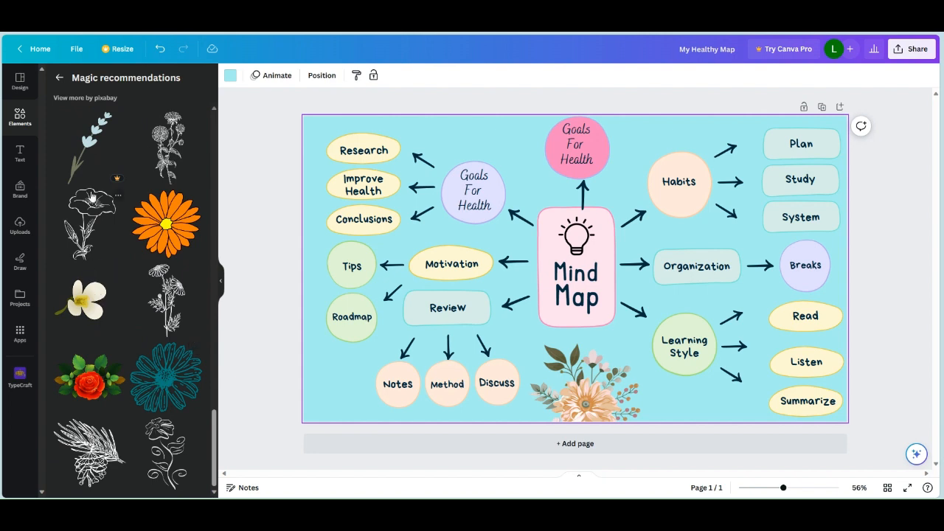
pyautogui.click(59, 78)
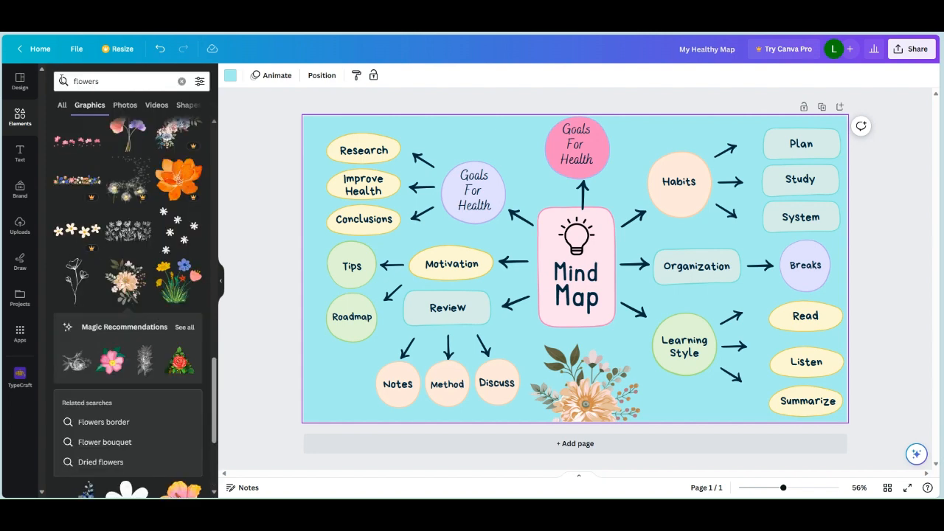
# - Search the elements library for "frames" and show all the matching graphics
pyautogui.click(182, 82)
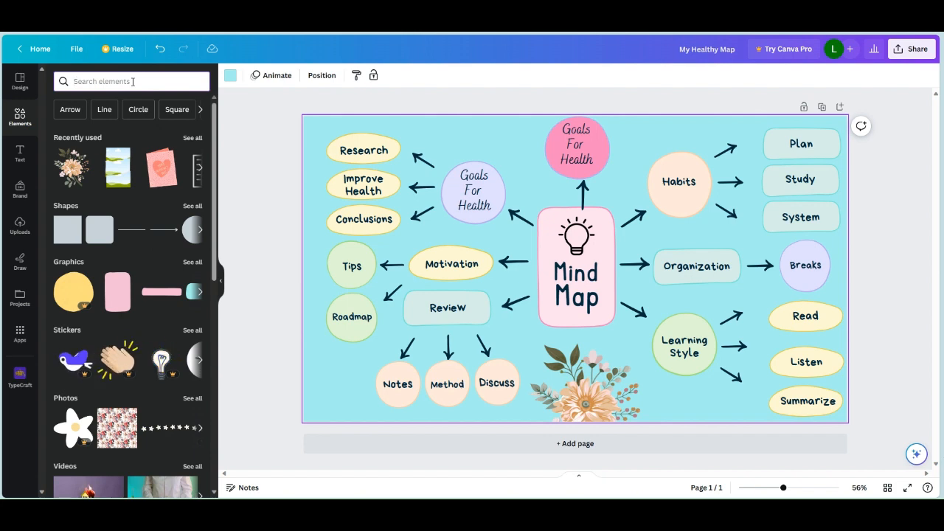
pyautogui.write('frames')
pyautogui.press('Return')
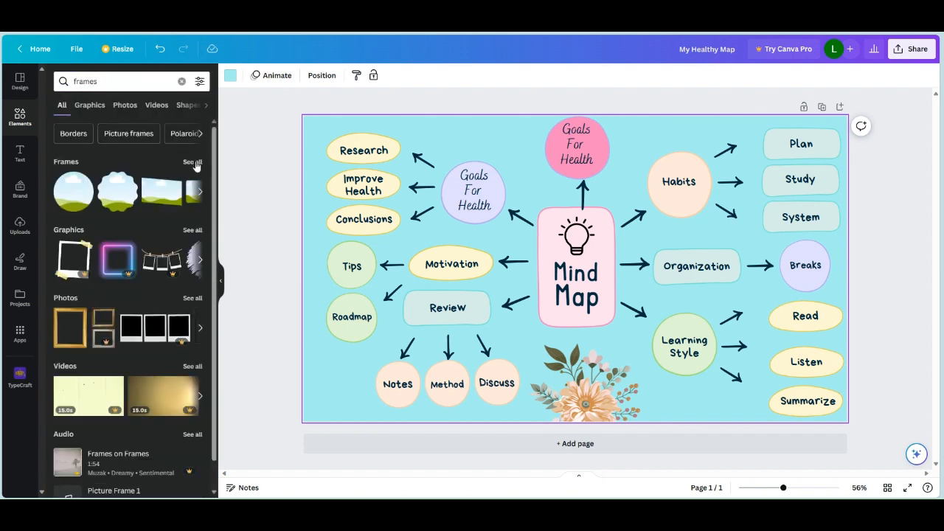
pyautogui.click(193, 231)
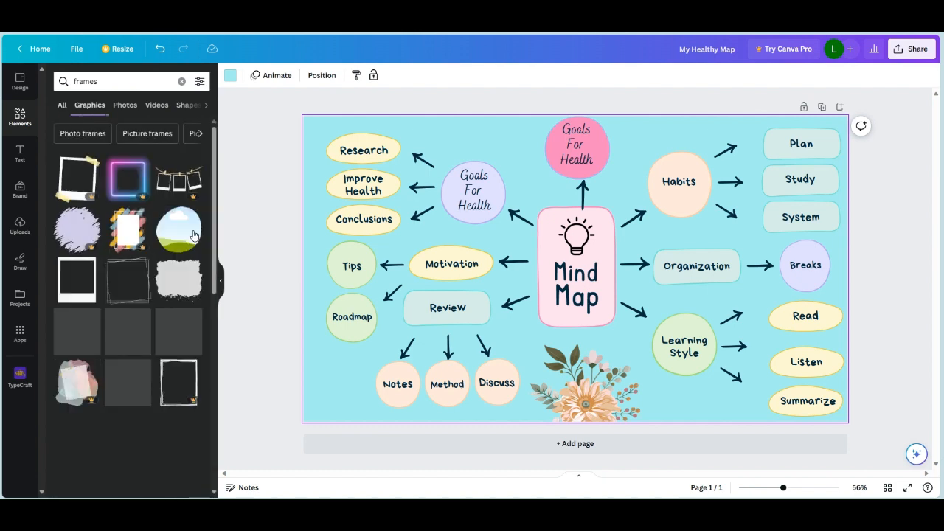
# - Try the thin, overlapping-line square frame graphic on the mind map, moving it toward the page's upper-left area, and remove it
pyautogui.click(127, 303)
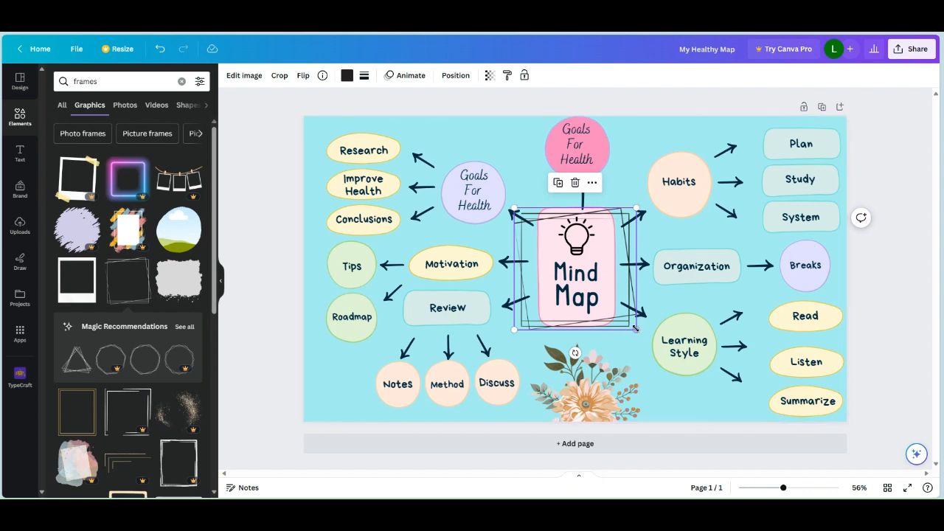
pyautogui.moveTo(635, 328)
pyautogui.mouseDown()
pyautogui.moveTo(629, 339)
pyautogui.moveTo(818, 432)
pyautogui.moveTo(671, 364)
pyautogui.moveTo(632, 327)
pyautogui.moveTo(472, 273)
pyautogui.moveTo(394, 229)
pyautogui.moveTo(516, 295)
pyautogui.moveTo(701, 336)
pyautogui.moveTo(457, 270)
pyautogui.moveTo(381, 196)
pyautogui.mouseUp()
pyautogui.click(340, 220)
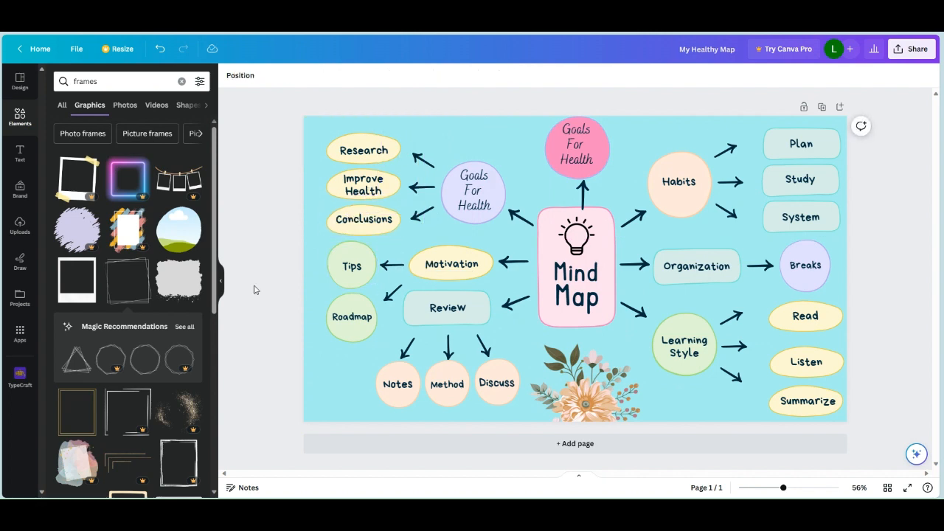
# - Try the black hand-sketched rectangular frame around the whole mind map, enlarging it to the page's size, and delete it
pyautogui.scroll(-10, 169, 276)
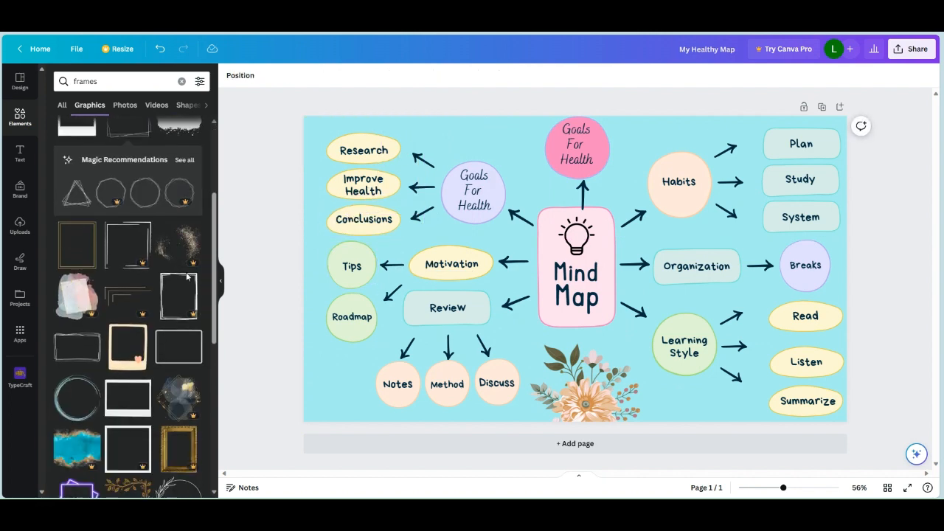
pyautogui.scroll(-5, 170, 278)
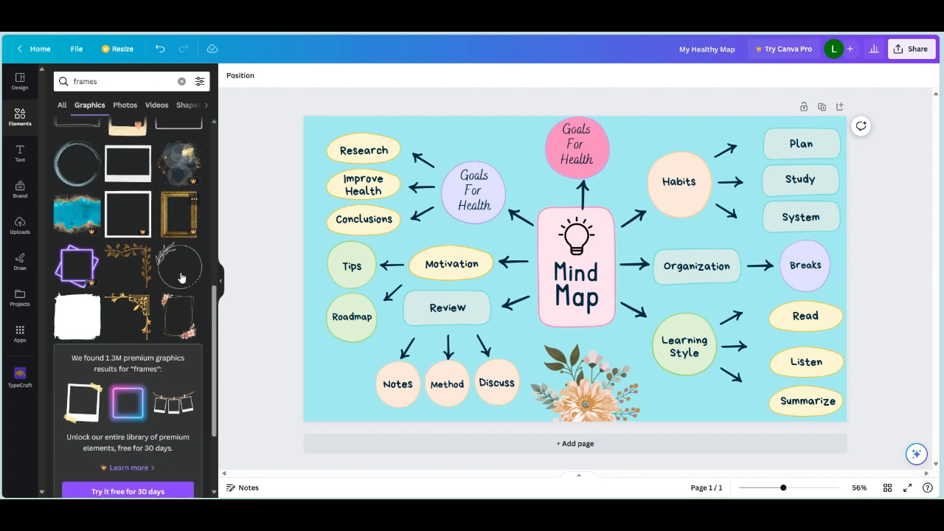
pyautogui.scroll(-5, 122, 308)
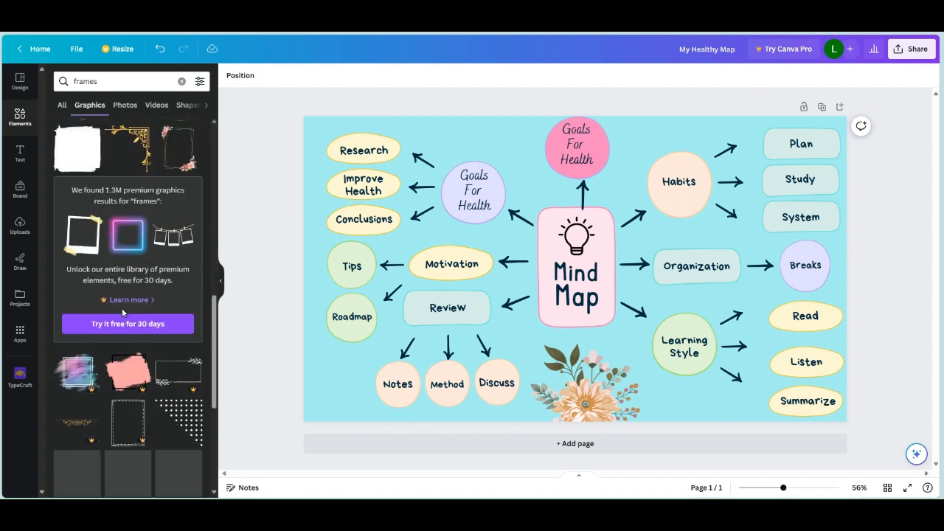
pyautogui.scroll(-3, 118, 335)
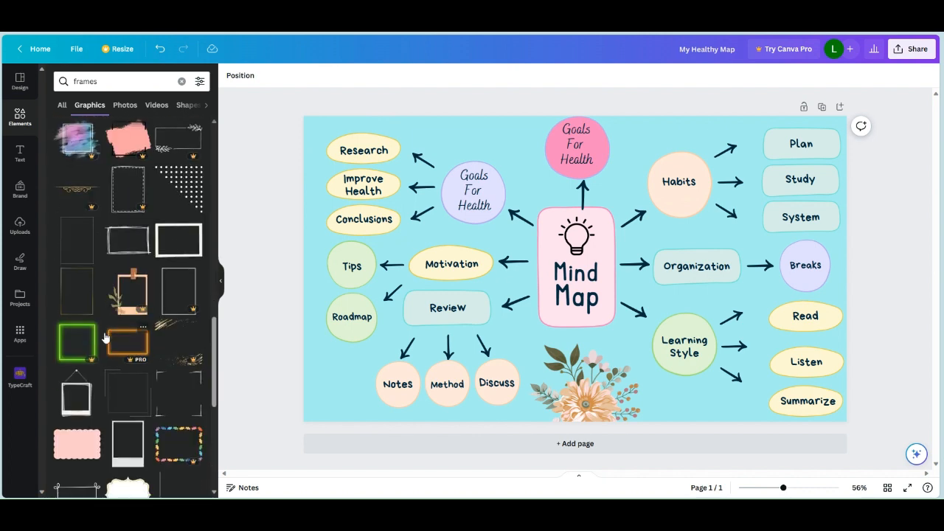
pyautogui.click(128, 257)
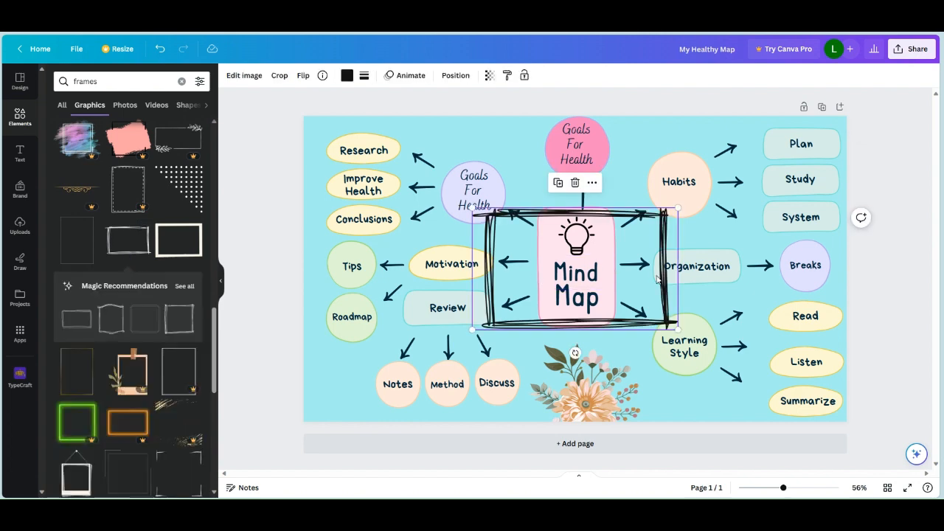
pyautogui.moveTo(662, 274)
pyautogui.mouseDown()
pyautogui.moveTo(527, 167)
pyautogui.moveTo(485, 183)
pyautogui.mouseUp()
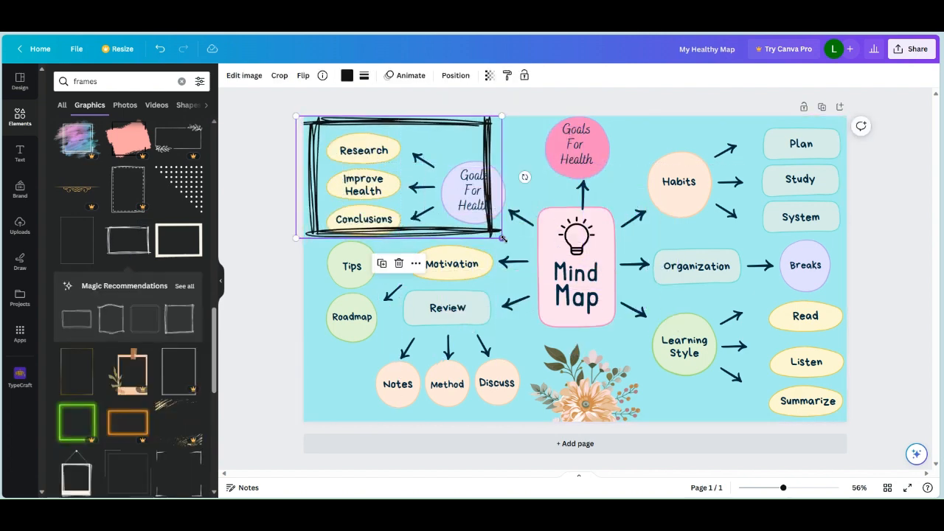
pyautogui.moveTo(496, 236)
pyautogui.mouseDown()
pyautogui.moveTo(768, 336)
pyautogui.moveTo(849, 354)
pyautogui.moveTo(942, 352)
pyautogui.mouseUp()
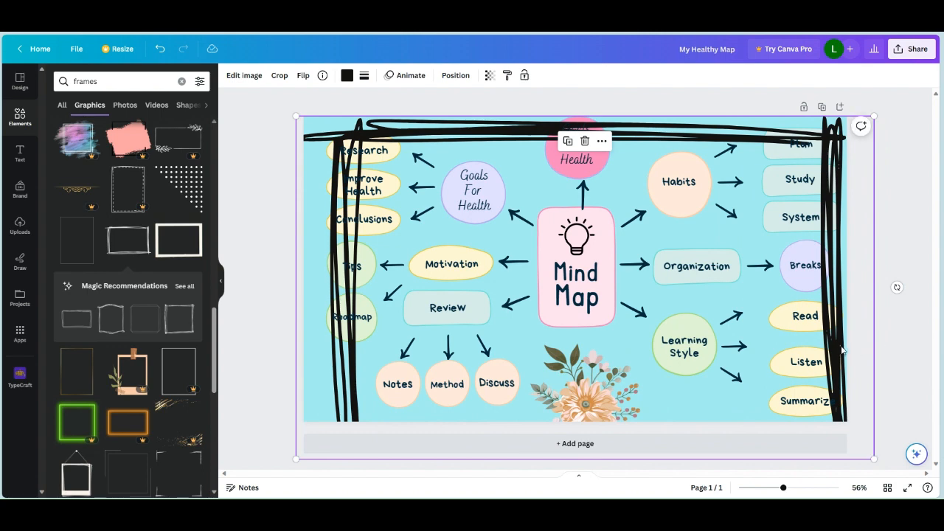
pyautogui.moveTo(843, 351); pyautogui.dragTo(835, 333)
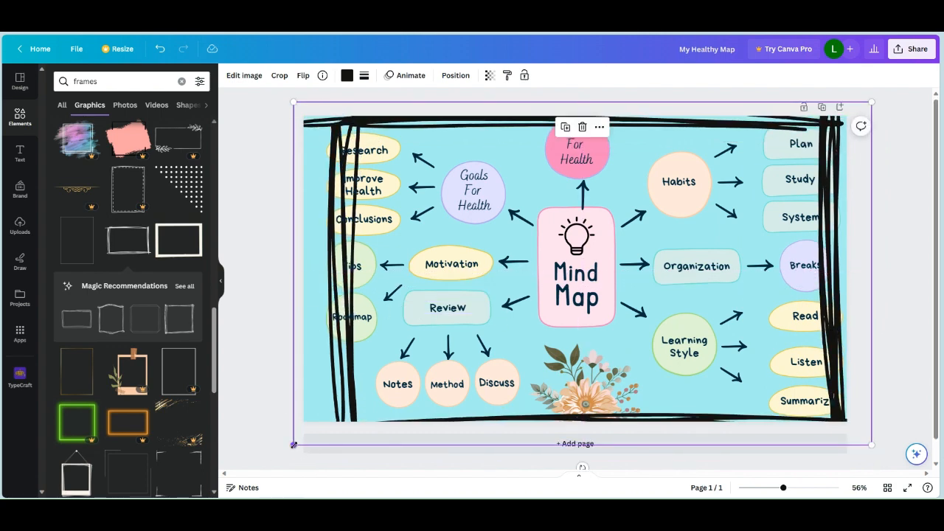
pyautogui.moveTo(293, 446)
pyautogui.mouseDown()
pyautogui.moveTo(271, 445)
pyautogui.moveTo(273, 424)
pyautogui.moveTo(310, 395)
pyautogui.mouseUp()
pyautogui.press('Delete')
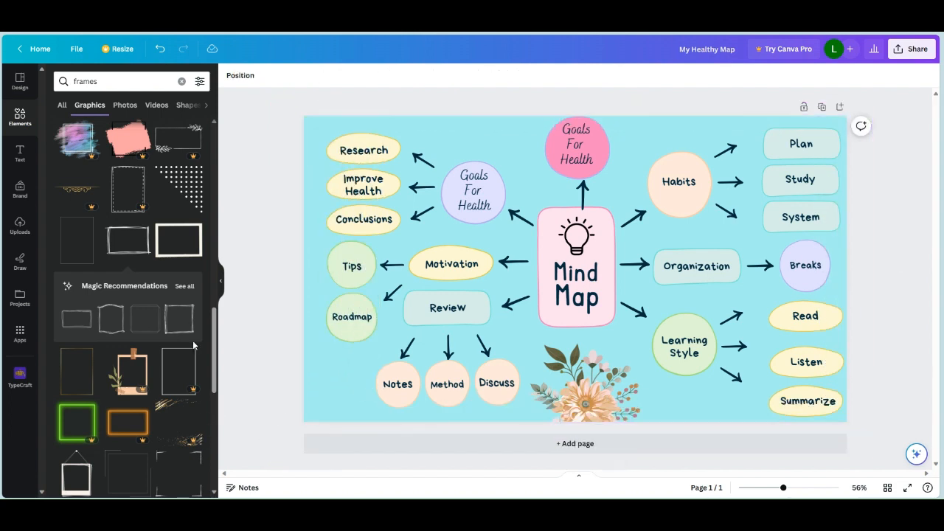
# - Add the gold ornamental frame with scrolls and diamonds and enlarge it to span slightly more than the page's full width
pyautogui.scroll(-3, 71, 287)
pyautogui.scroll(-3, 152, 295)
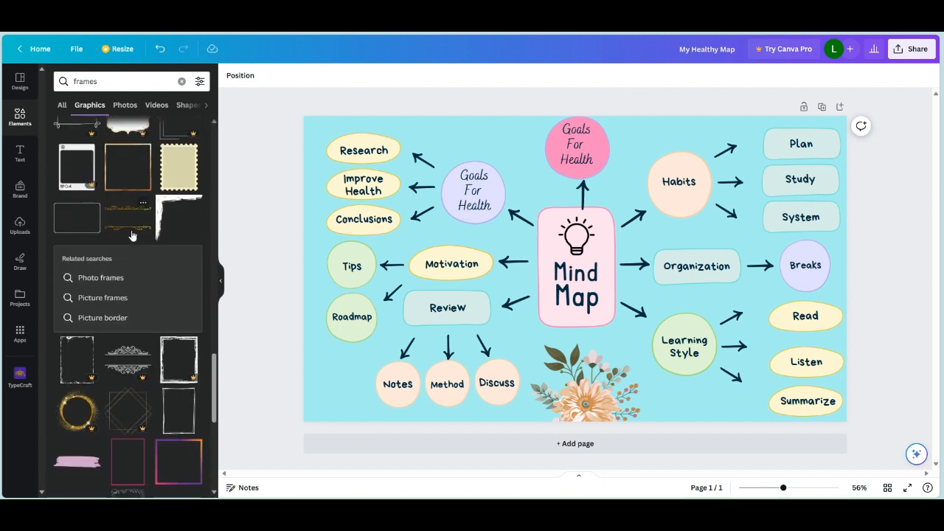
pyautogui.click(130, 231)
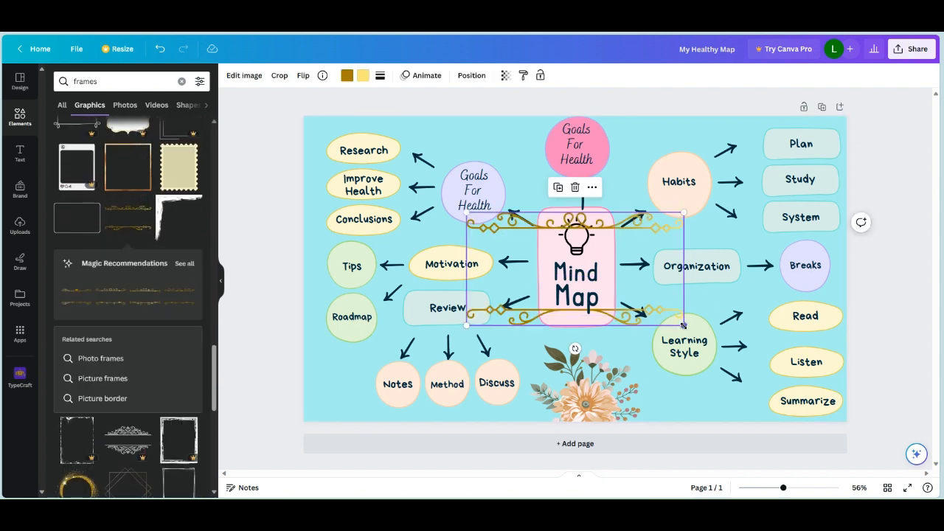
pyautogui.moveTo(684, 326); pyautogui.dragTo(854, 413)
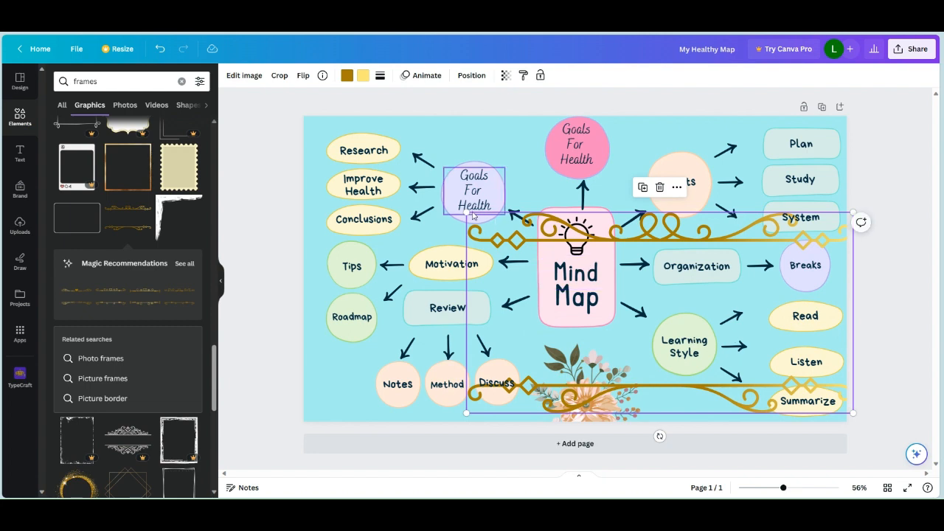
pyautogui.moveTo(473, 216); pyautogui.dragTo(277, 143)
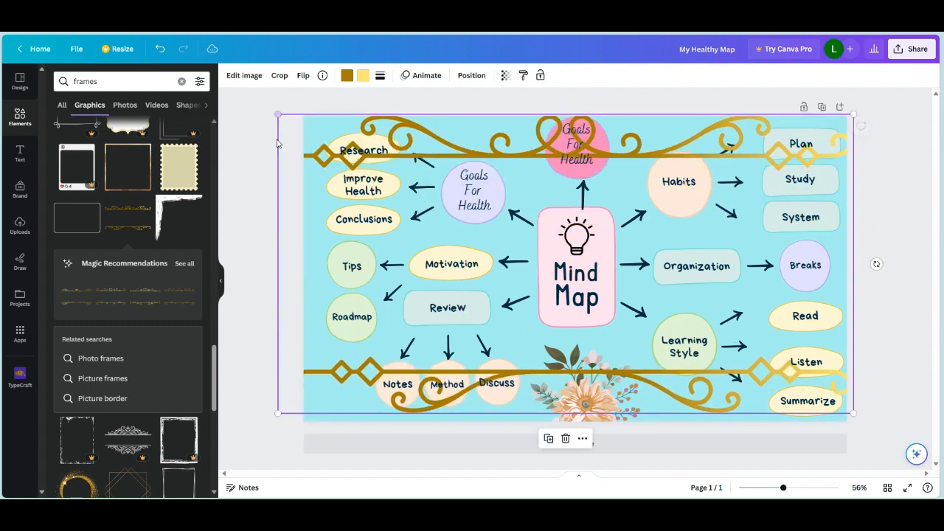
pyautogui.moveTo(527, 253); pyautogui.dragTo(545, 270)
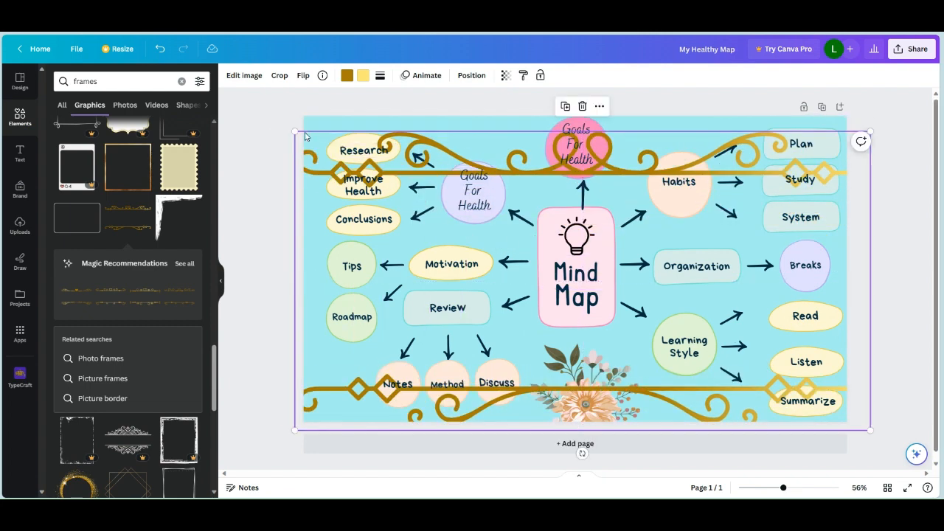
pyautogui.moveTo(293, 131); pyautogui.dragTo(276, 120)
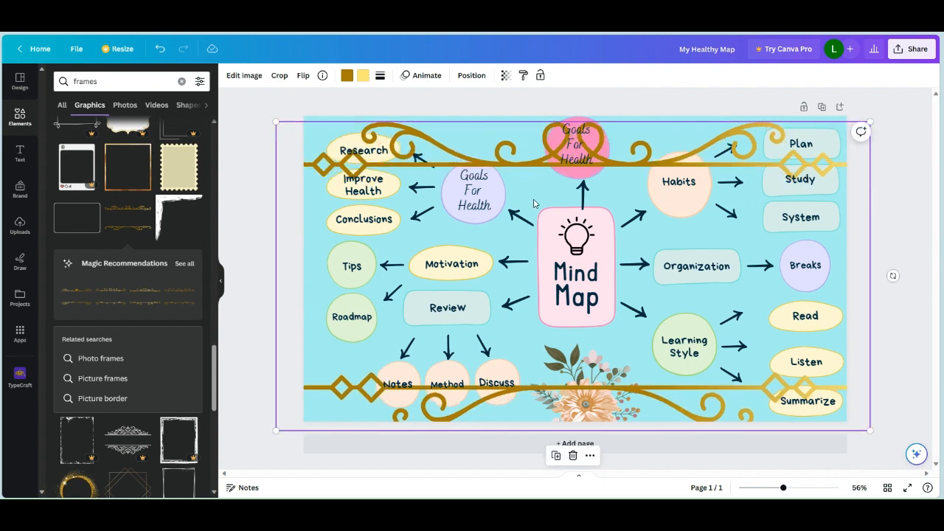